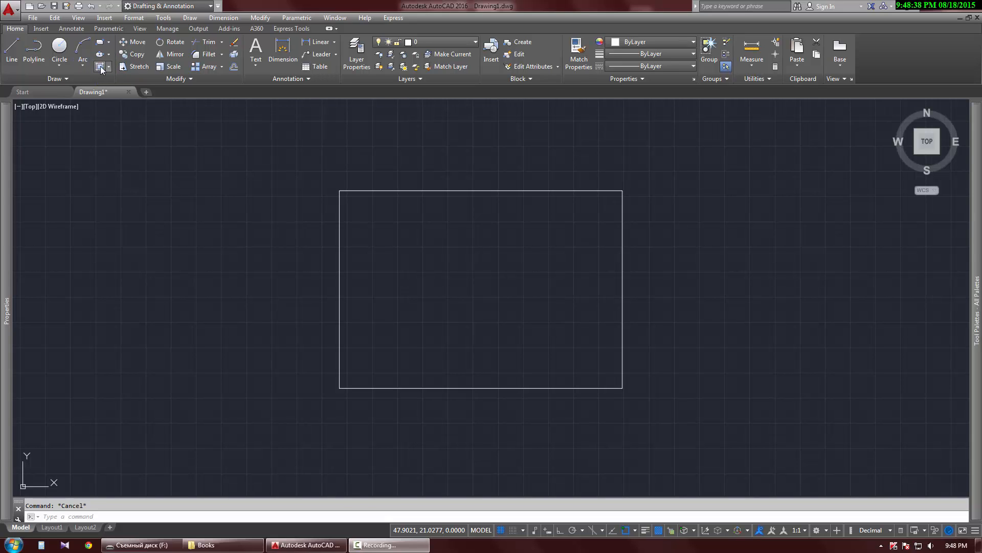
{"action": "left_click", "coordinate": [527, 153]}
{"action": "left_click", "coordinate": [465, 208]}
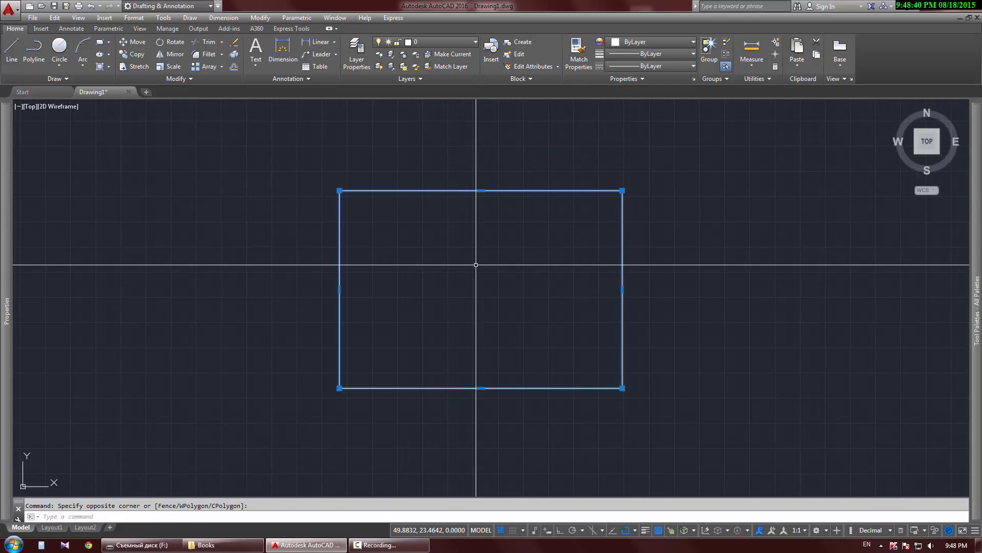
{"action": "key", "text": "Escape"}
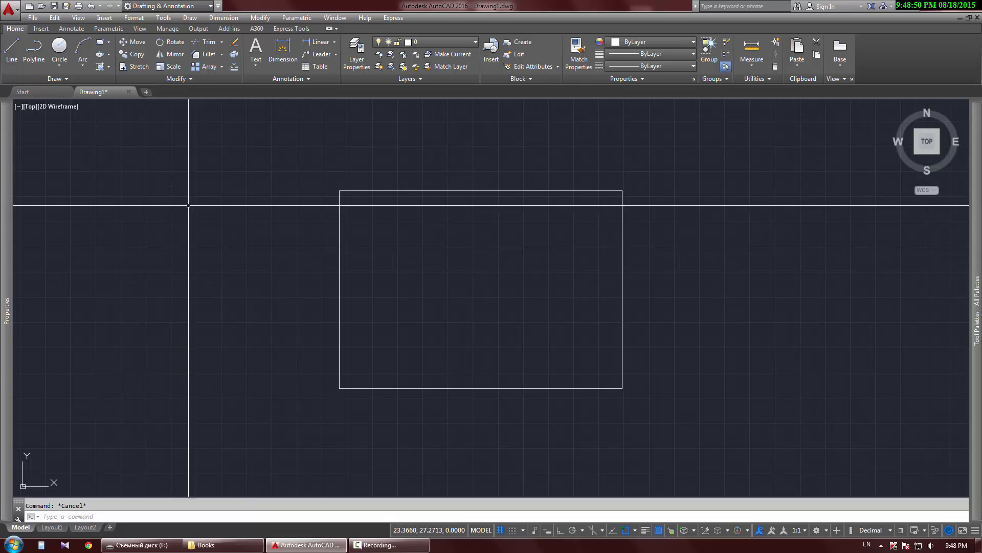
Step: Hatch the inside of the rectangle with the ANSI31 pattern at angle 0 and scale 1.1
{"action": "left_click", "coordinate": [99, 68]}
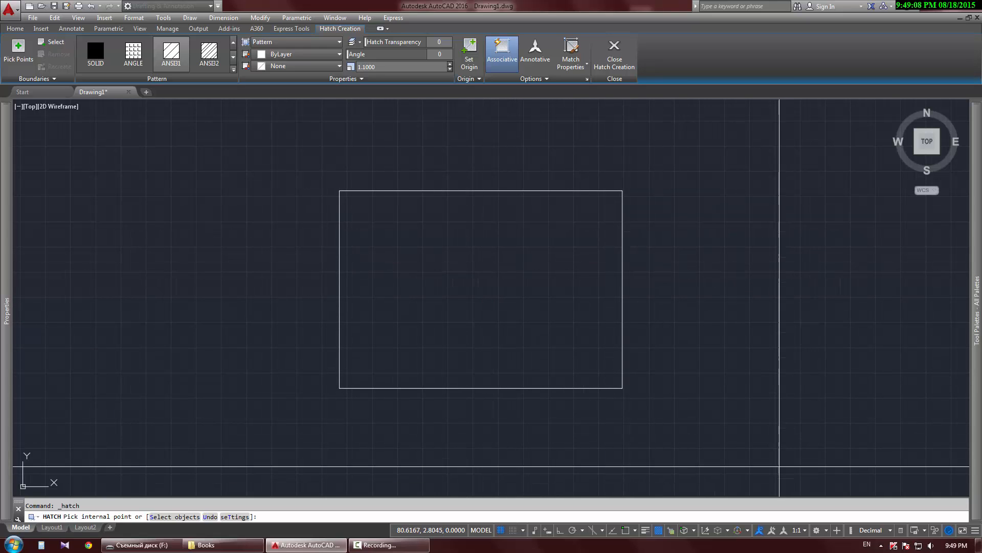
{"action": "left_click", "coordinate": [496, 286]}
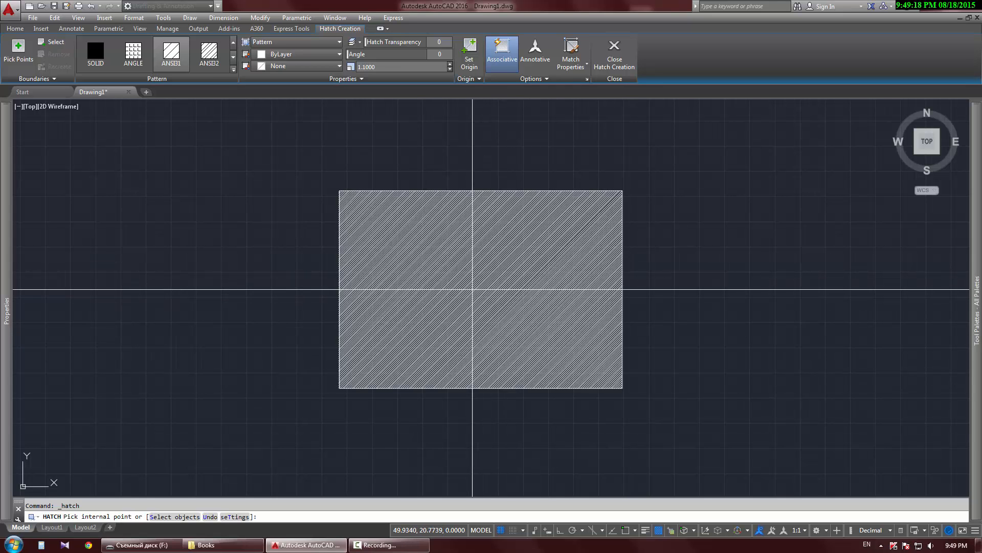
{"action": "left_click", "coordinate": [473, 290]}
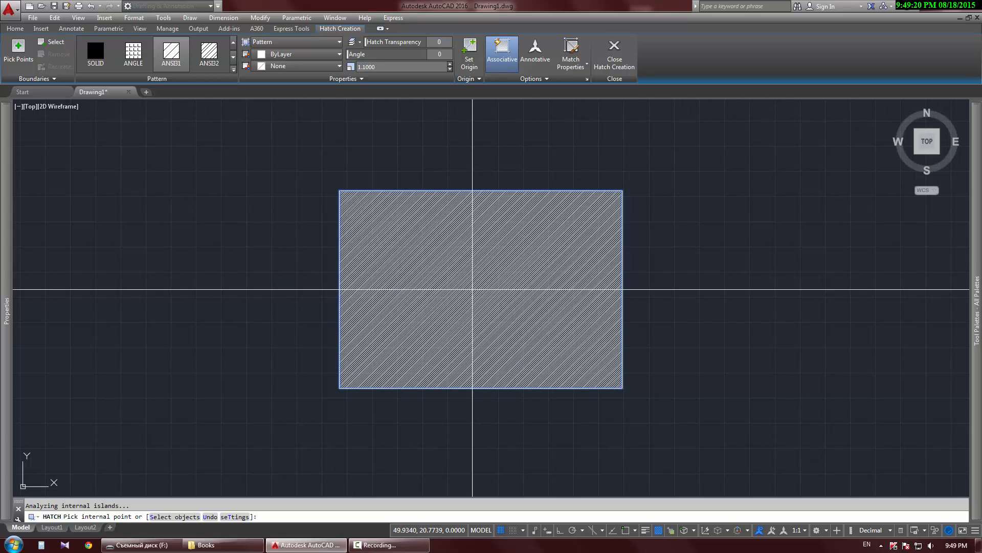
{"action": "right_click", "coordinate": [664, 282]}
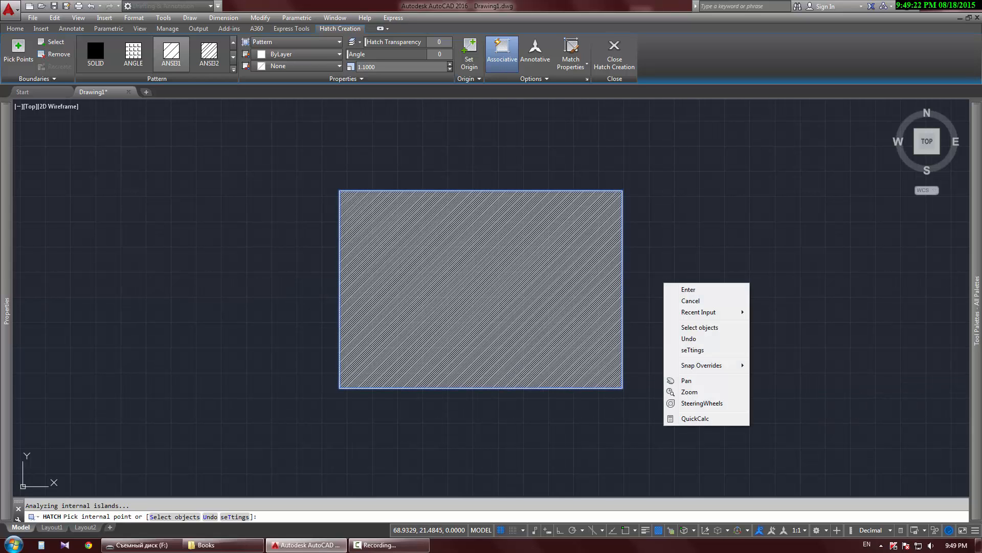
{"action": "left_click", "coordinate": [685, 290]}
{"action": "key", "text": "Escape"}
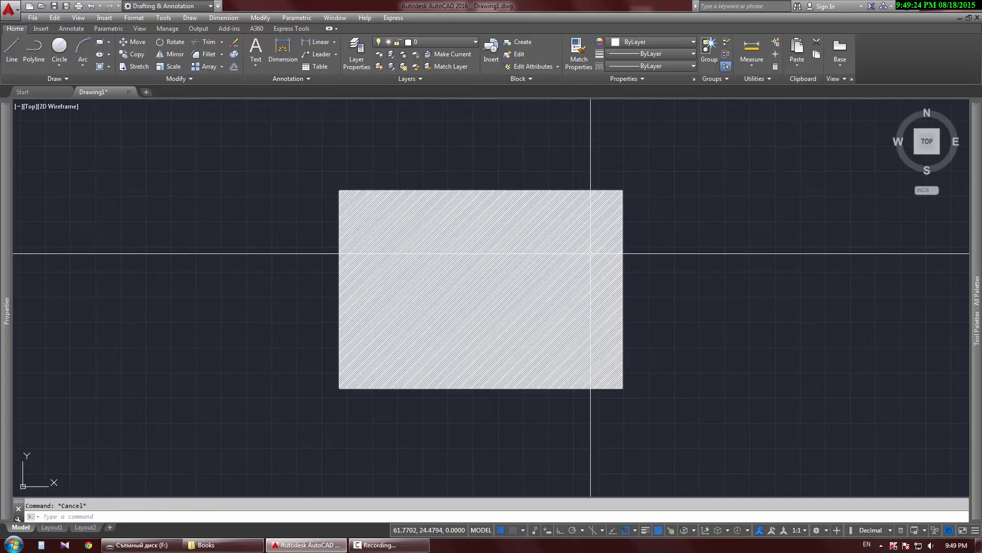
Step: Change the rectangle's hatch pattern to the AR-B816 brick pattern
{"action": "mouse_move", "coordinate": [397, 379]}
{"action": "middle_mouse_down"}
{"action": "mouse_move", "coordinate": [421, 307]}
{"action": "mouse_move", "coordinate": [402, 388]}
{"action": "middle_mouse_up"}
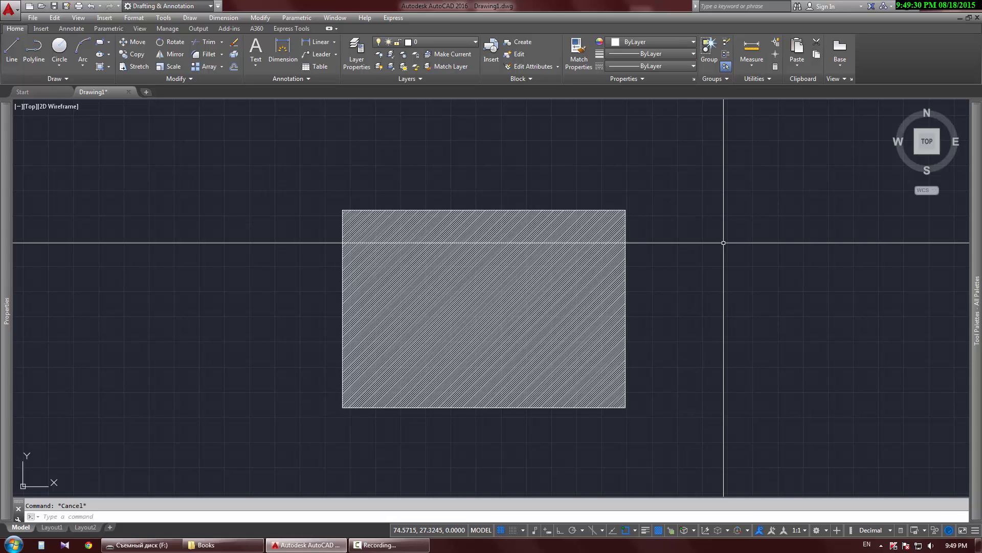
{"action": "left_click", "coordinate": [554, 259]}
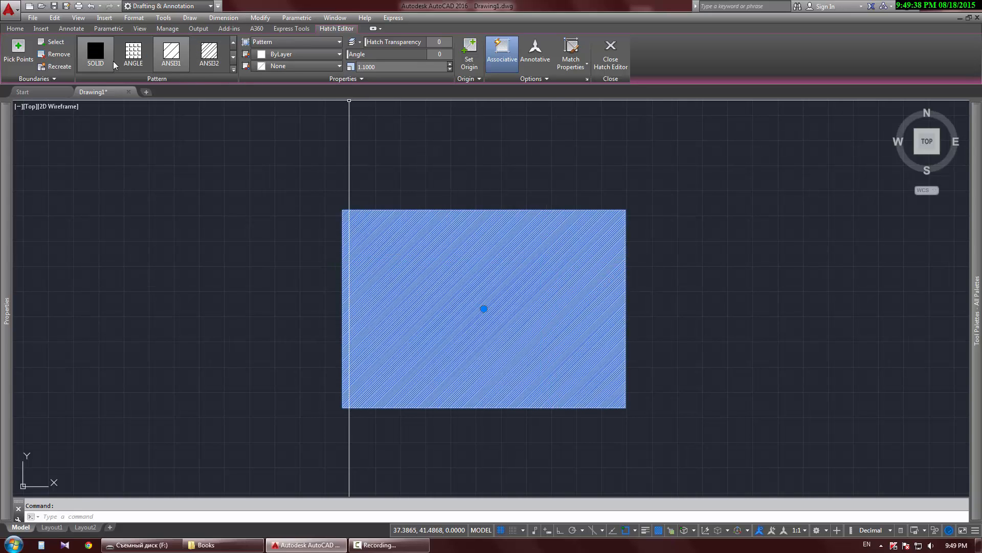
{"action": "left_click", "coordinate": [233, 69]}
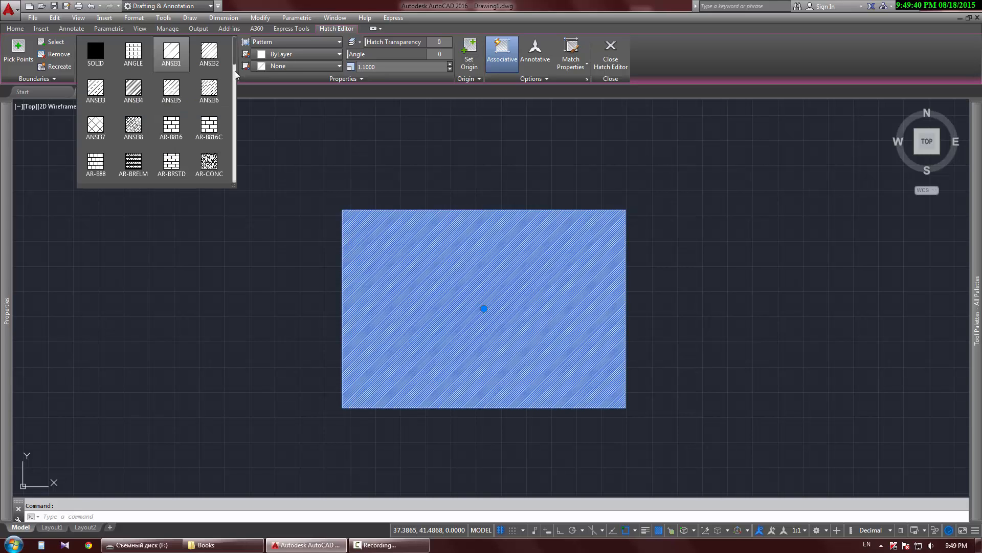
{"action": "mouse_move", "coordinate": [233, 62]}
{"action": "left_mouse_down"}
{"action": "mouse_move", "coordinate": [249, 98]}
{"action": "mouse_move", "coordinate": [244, 121]}
{"action": "mouse_move", "coordinate": [237, 96]}
{"action": "mouse_move", "coordinate": [219, 128]}
{"action": "mouse_move", "coordinate": [215, 162]}
{"action": "left_mouse_up"}
{"action": "scroll", "coordinate": [131, 162], "scroll_direction": "up", "scroll_amount": 10}
{"action": "left_click", "coordinate": [169, 158]}
{"action": "left_click", "coordinate": [178, 135]}
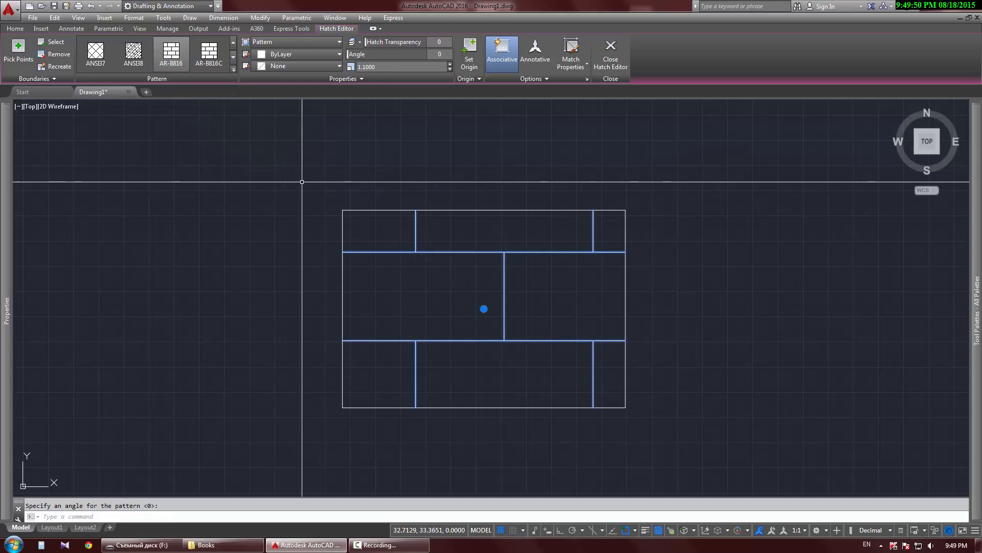
{"action": "key", "text": "Escape"}
{"action": "left_click", "coordinate": [435, 220]}
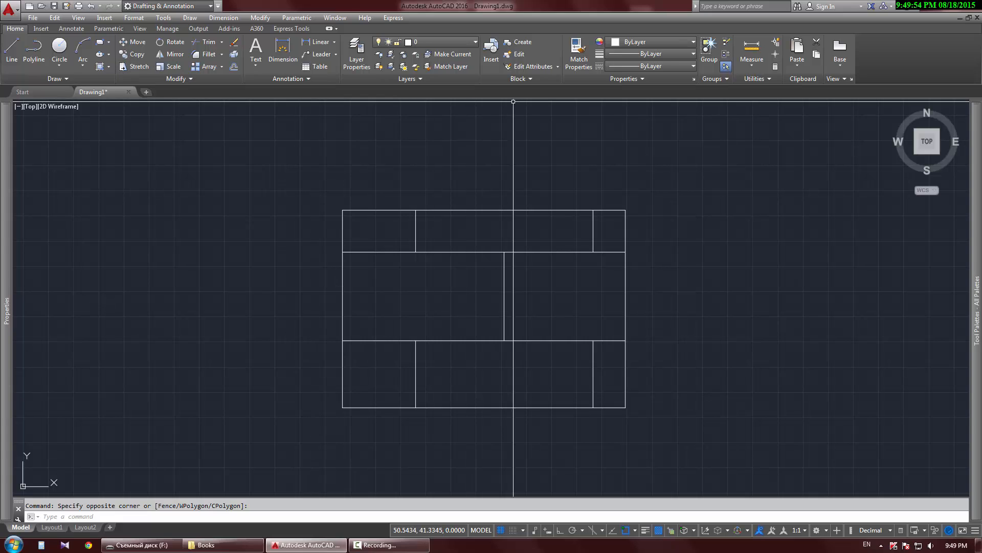
{"action": "left_click", "coordinate": [476, 235]}
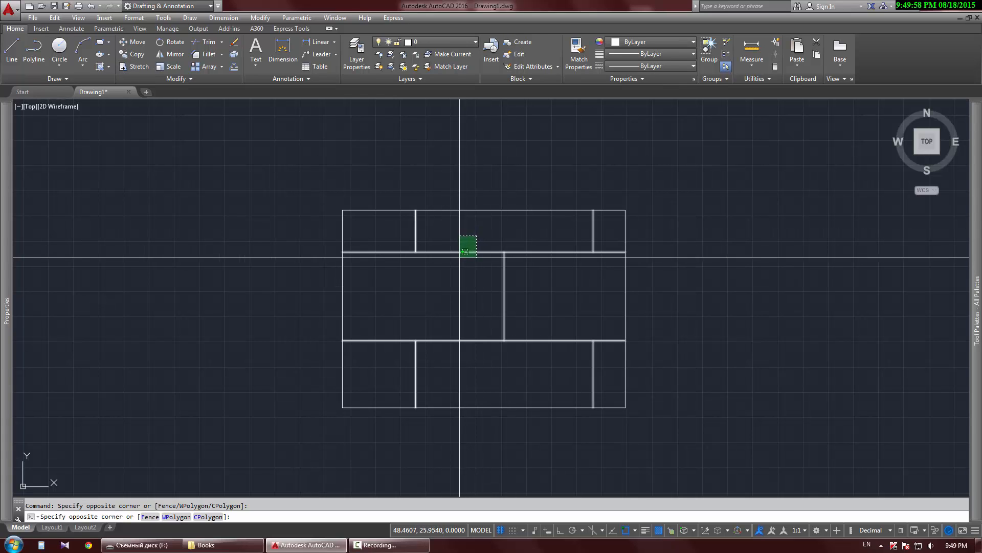
{"action": "left_click", "coordinate": [457, 249]}
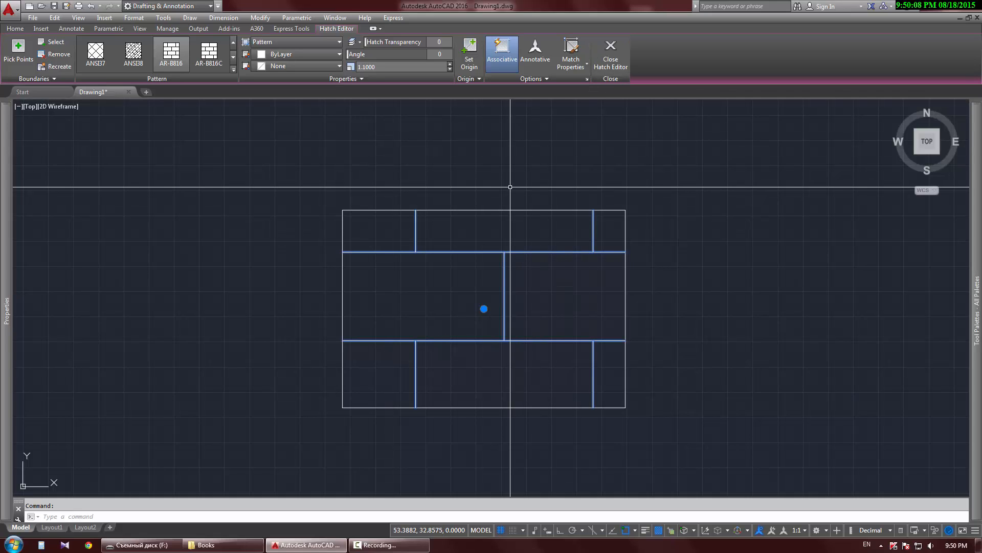
{"action": "key", "text": "Escape"}
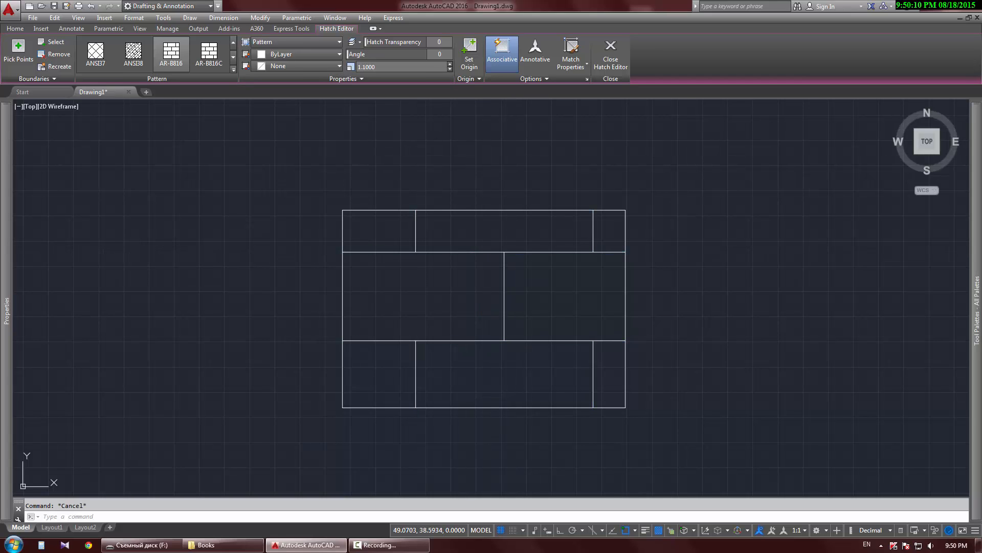
{"action": "left_click", "coordinate": [507, 239]}
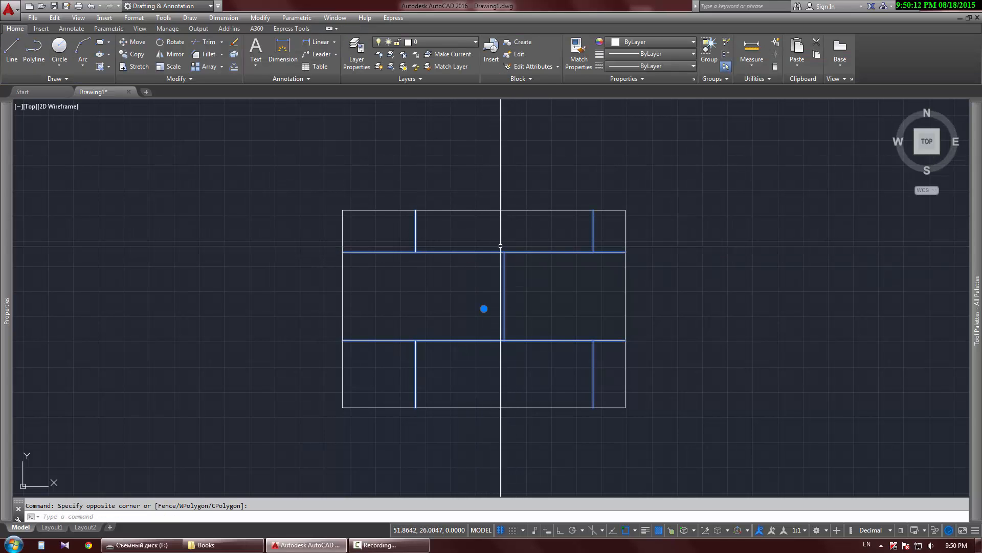
{"action": "left_click", "coordinate": [500, 246]}
{"action": "key", "text": "Escape"}
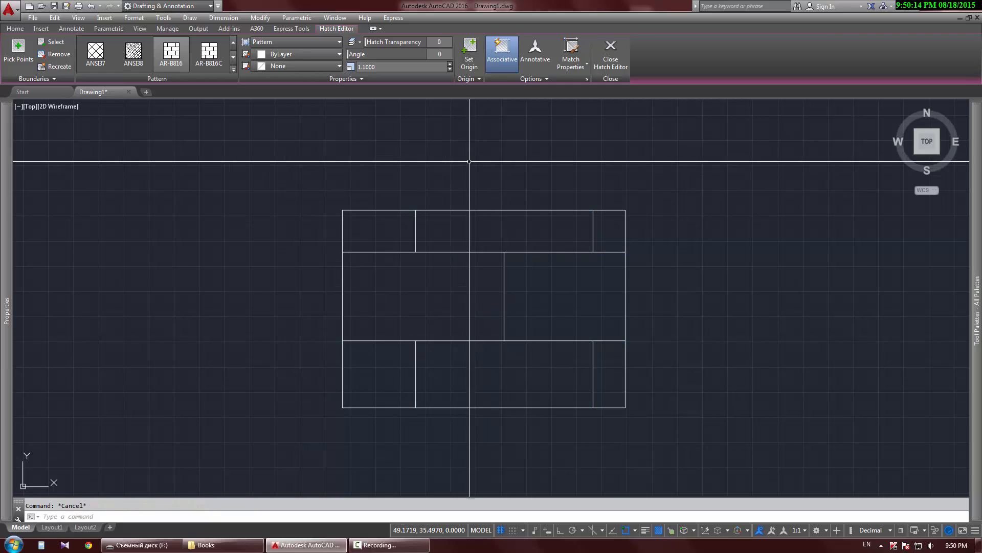
Step: Select the brick hatch in the rectangle and raise its pattern scale in small increments to just above 2
{"action": "left_click", "coordinate": [486, 219]}
{"action": "left_click", "coordinate": [489, 263]}
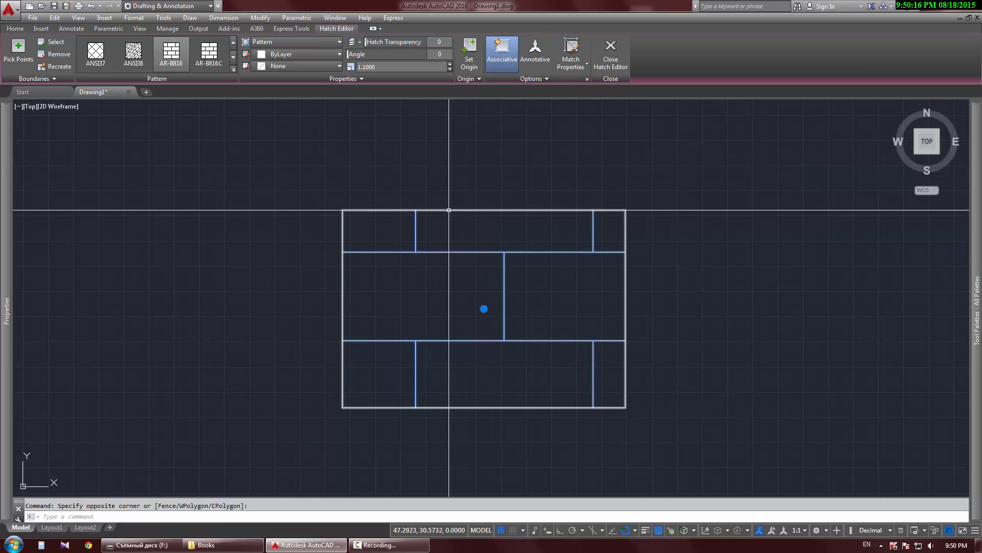
{"action": "middle_click_drag", "start_coordinate": [532, 252], "coordinate": [527, 256]}
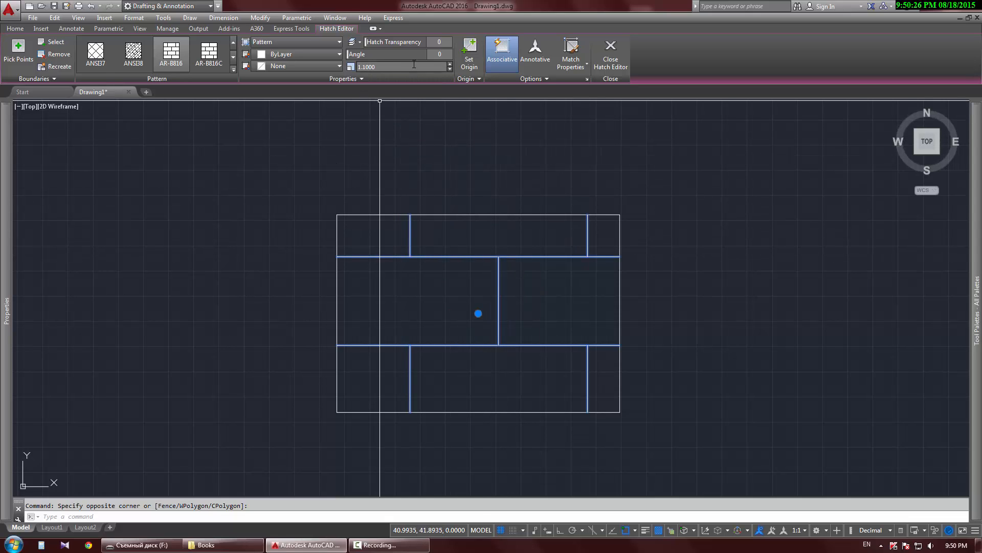
{"action": "left_click", "coordinate": [450, 64]}
{"action": "left_click", "coordinate": [450, 64]}
{"action": "left_click", "coordinate": [450, 64]}
{"action": "left_click", "coordinate": [451, 64]}
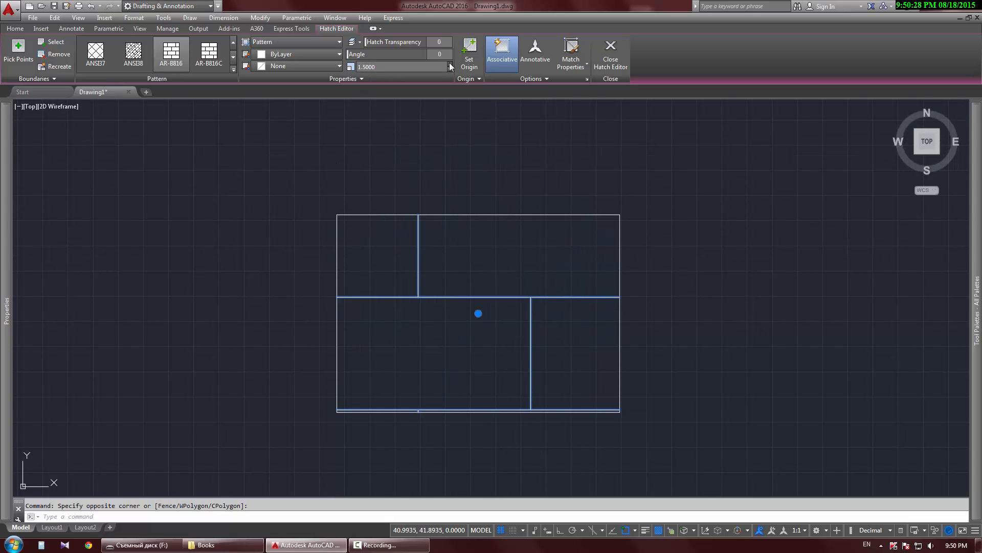
{"action": "left_click", "coordinate": [450, 65]}
{"action": "left_click", "coordinate": [451, 65]}
{"action": "left_click", "coordinate": [450, 65]}
{"action": "left_click", "coordinate": [450, 65]}
{"action": "left_click", "coordinate": [450, 65]}
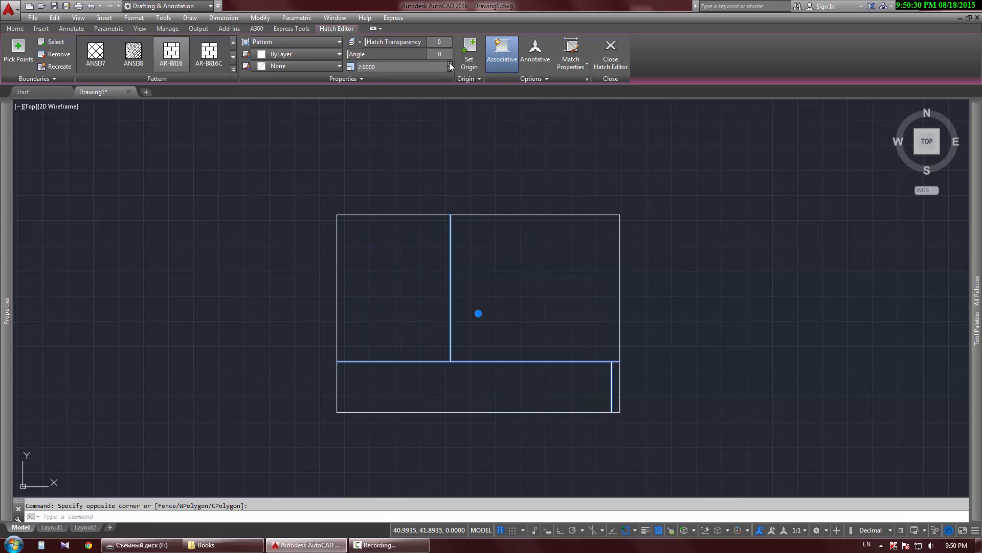
{"action": "left_click", "coordinate": [450, 65]}
{"action": "left_click", "coordinate": [451, 65]}
Step: Lower the brick hatch's pattern scale in small increments to 0.29
{"action": "left_click", "coordinate": [449, 70]}
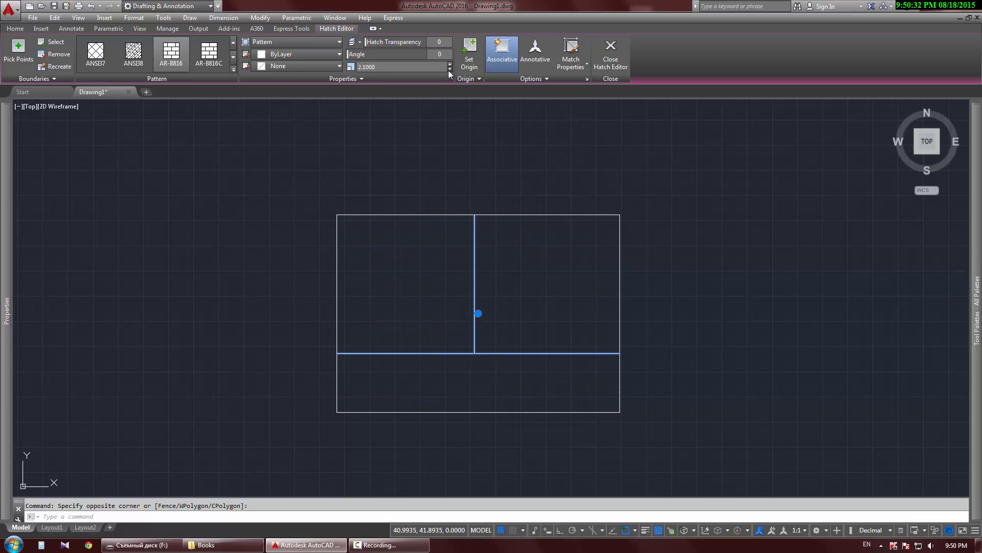
{"action": "left_click", "coordinate": [449, 70]}
{"action": "left_click", "coordinate": [449, 70]}
{"action": "left_click", "coordinate": [449, 71]}
{"action": "left_click", "coordinate": [449, 70]}
{"action": "left_click", "coordinate": [449, 71]}
{"action": "left_click", "coordinate": [449, 70]}
{"action": "left_click", "coordinate": [449, 70]}
{"action": "left_click", "coordinate": [449, 70]}
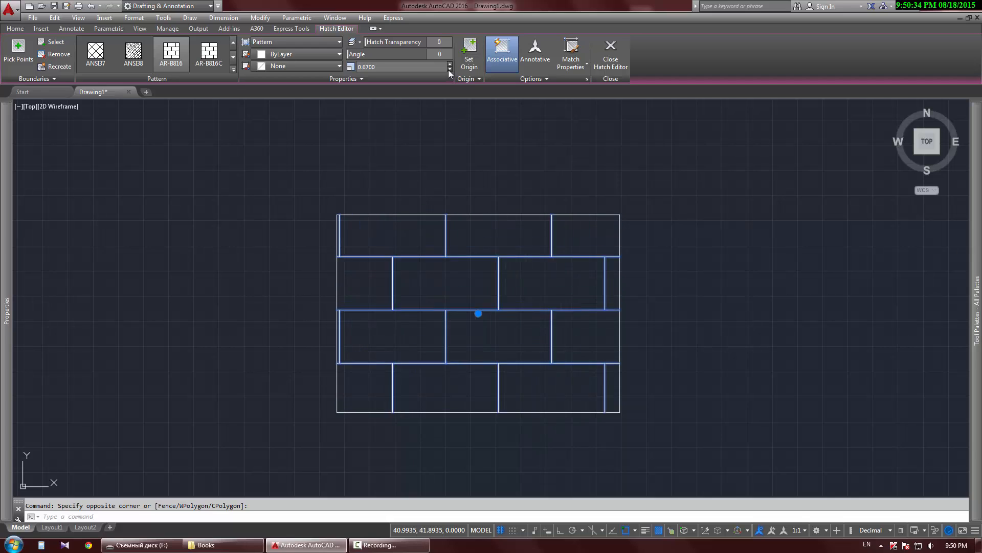
{"action": "left_click", "coordinate": [450, 71]}
{"action": "left_click", "coordinate": [449, 70]}
{"action": "left_click", "coordinate": [449, 70]}
{"action": "left_click", "coordinate": [449, 70]}
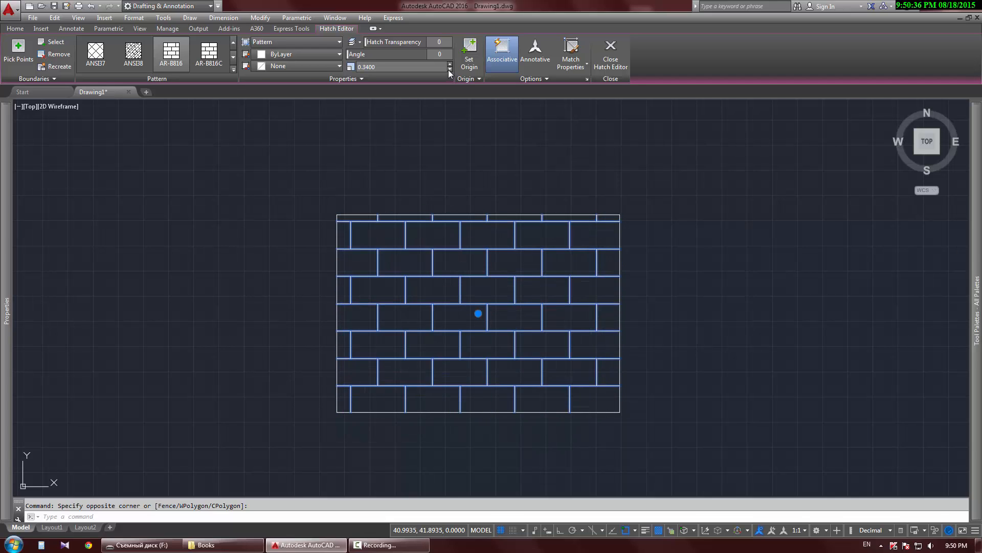
{"action": "left_click", "coordinate": [449, 70]}
{"action": "left_click", "coordinate": [449, 70]}
{"action": "left_click", "coordinate": [449, 70]}
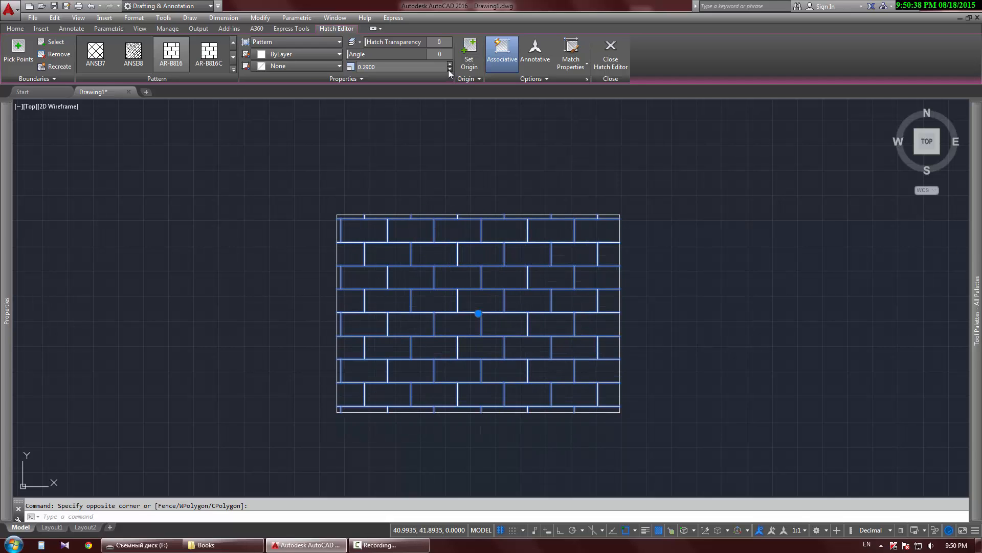
Step: Set the brick hatch's pattern scale to 0.1 and finish editing the hatch
{"action": "left_click", "coordinate": [420, 65]}
{"action": "type", "text": "0.1"}
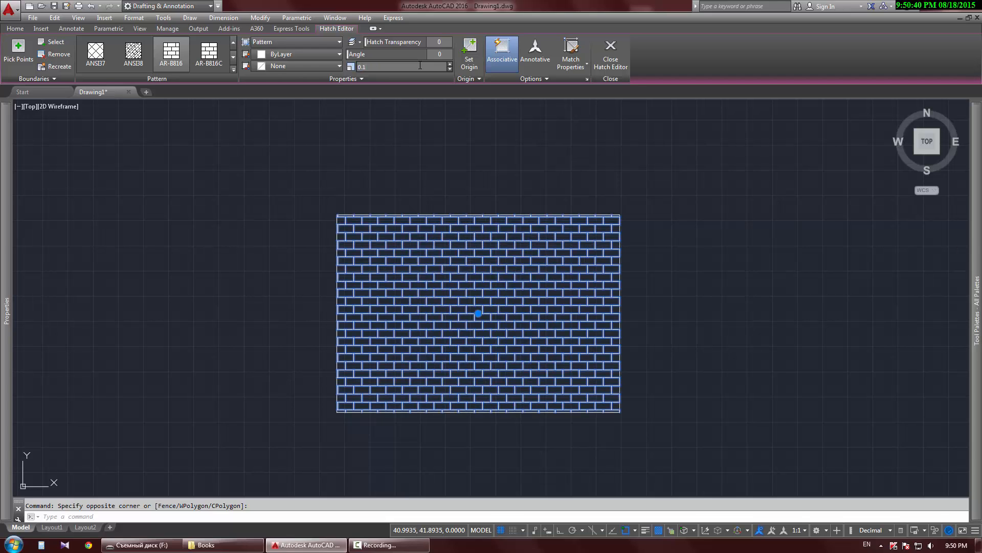
{"action": "key", "text": "Escape"}
Step: Try the brick hatch at pattern angles of 45 and 90 degrees, and reset the angle to 0
{"action": "left_click", "coordinate": [526, 274]}
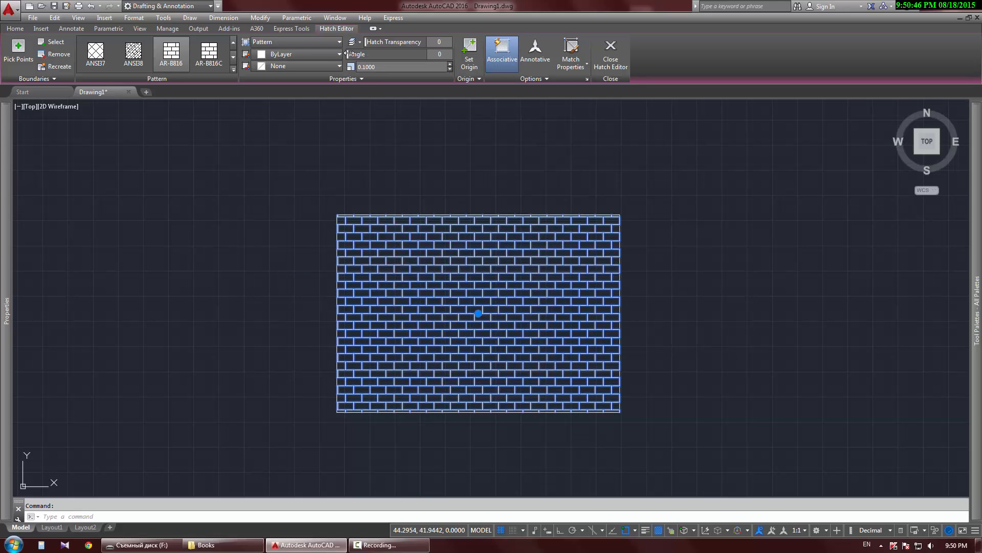
{"action": "mouse_move", "coordinate": [351, 53]}
{"action": "left_mouse_down"}
{"action": "mouse_move", "coordinate": [371, 48]}
{"action": "mouse_move", "coordinate": [359, 51]}
{"action": "left_mouse_up"}
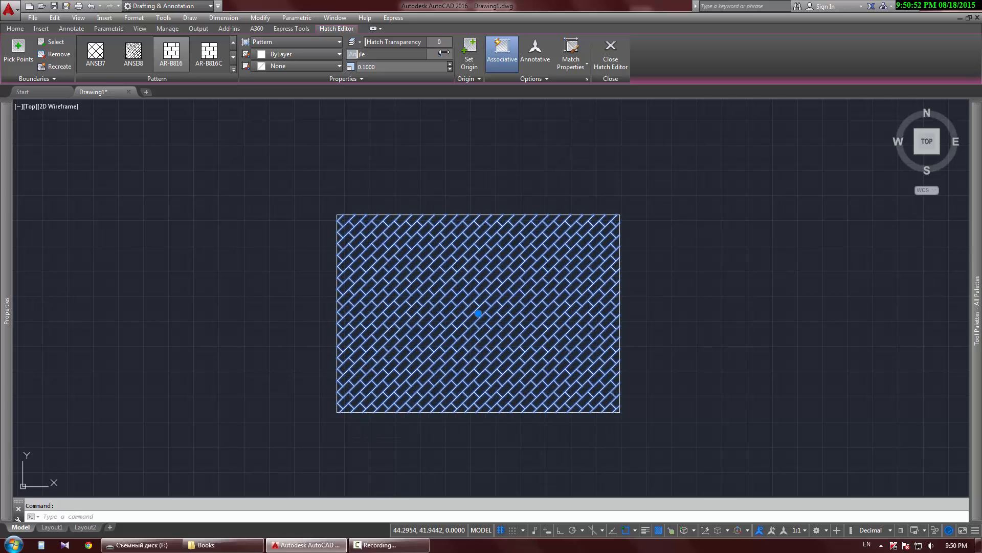
{"action": "key", "text": "Return"}
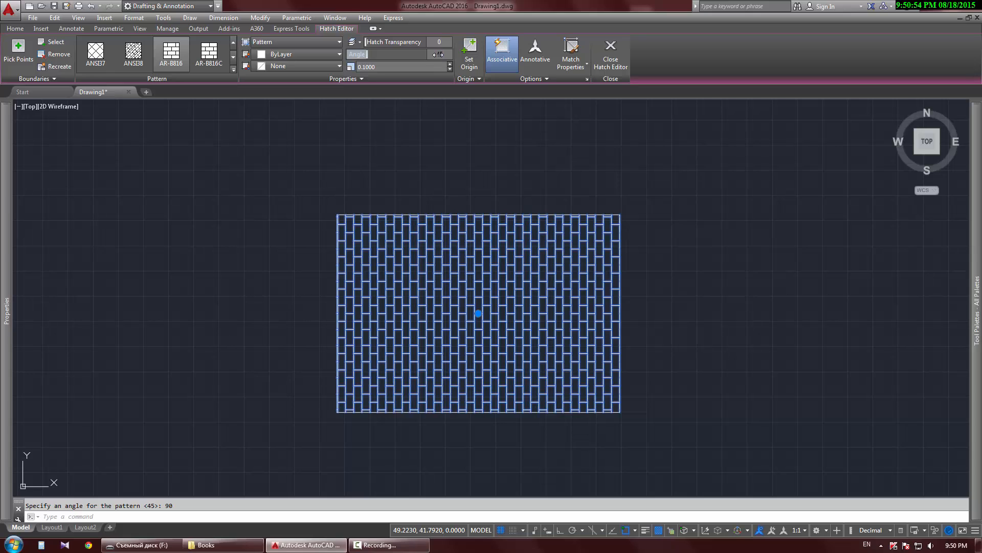
{"action": "type", "text": "45"}
{"action": "key", "text": "Return"}
{"action": "type", "text": "0"}
{"action": "key", "text": "Return"}
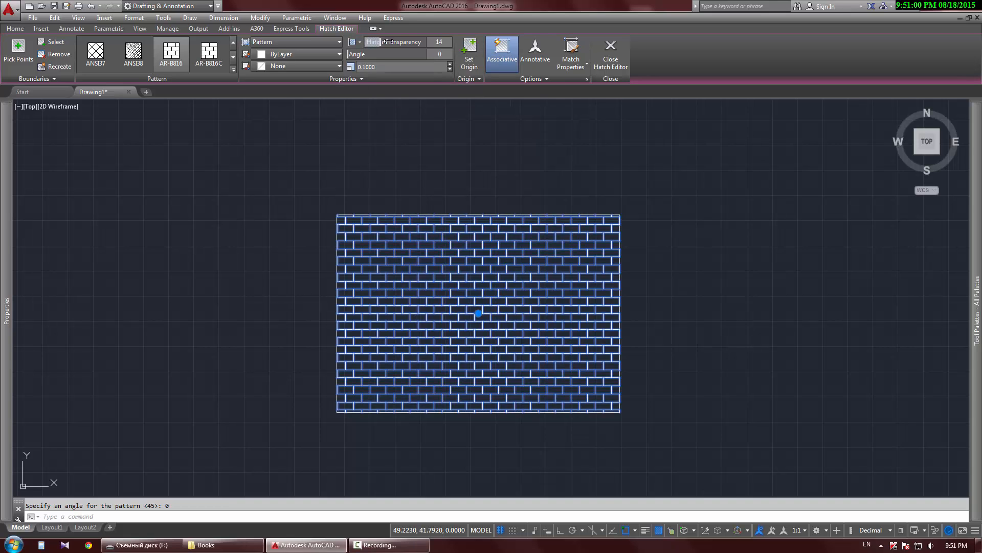
Step: Set the brick hatch's transparency to 70 and finish editing the hatch
{"action": "key", "text": "Escape"}
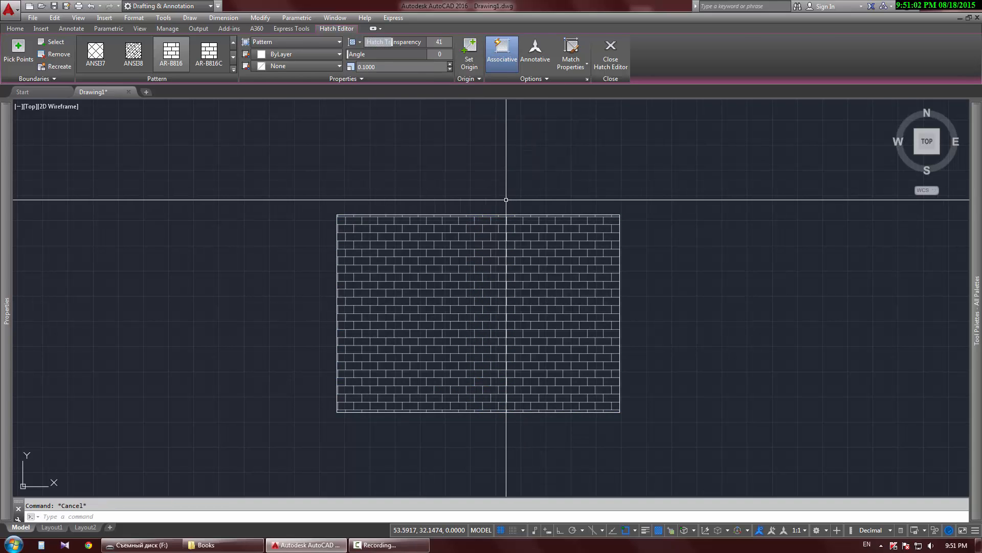
{"action": "scroll", "coordinate": [481, 271], "scroll_direction": "up", "scroll_amount": 4}
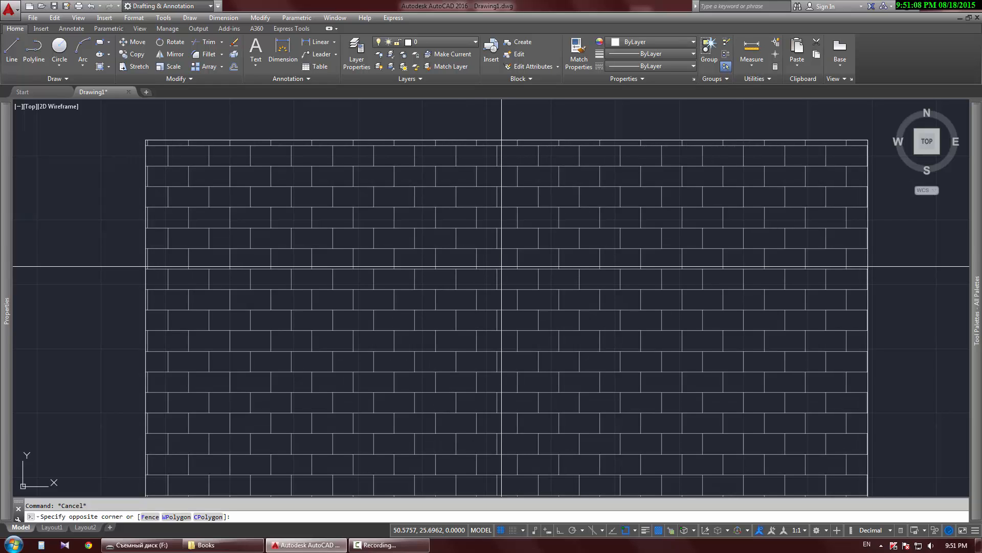
{"action": "left_click", "coordinate": [502, 266]}
{"action": "key", "text": "Escape"}
{"action": "left_click", "coordinate": [500, 268]}
{"action": "left_click", "coordinate": [492, 272]}
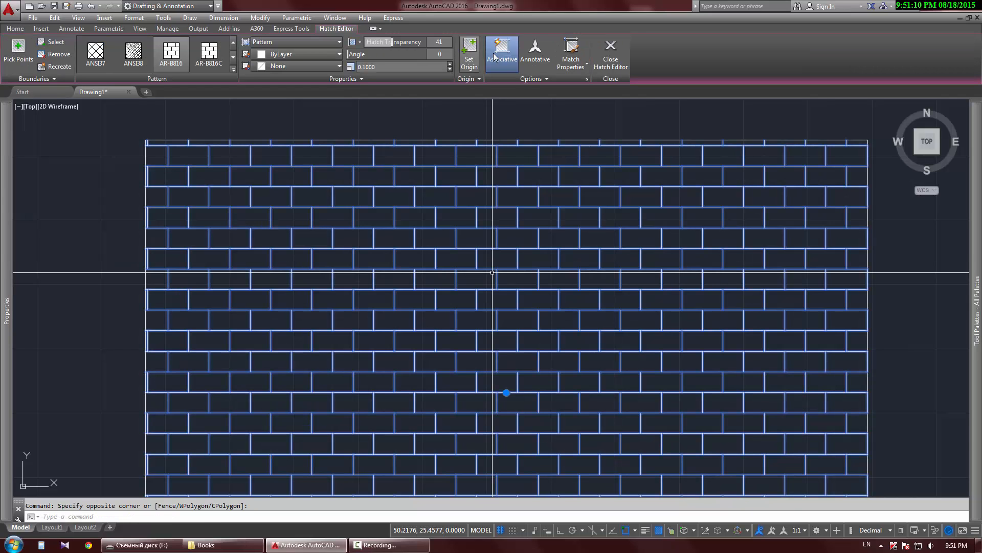
{"action": "left_click_drag", "start_coordinate": [399, 41], "coordinate": [418, 42]}
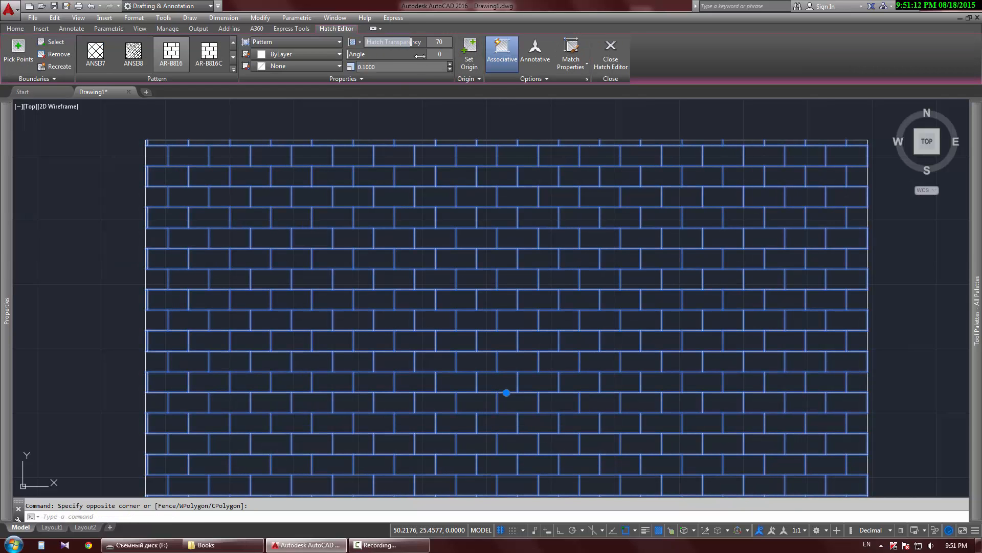
{"action": "key", "text": "Escape"}
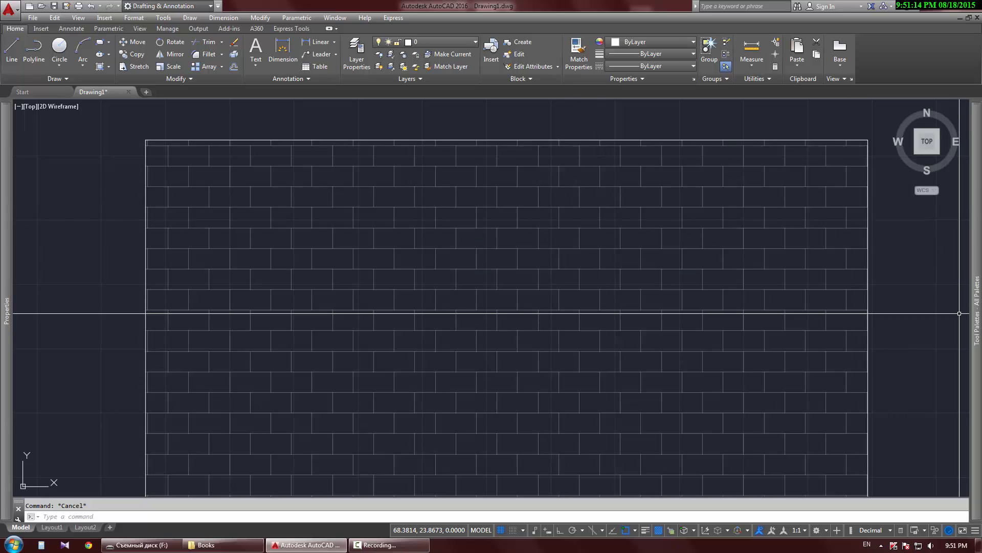
Step: Reset the brick hatch's transparency to 0 and finish editing the hatch
{"action": "left_click", "coordinate": [508, 199]}
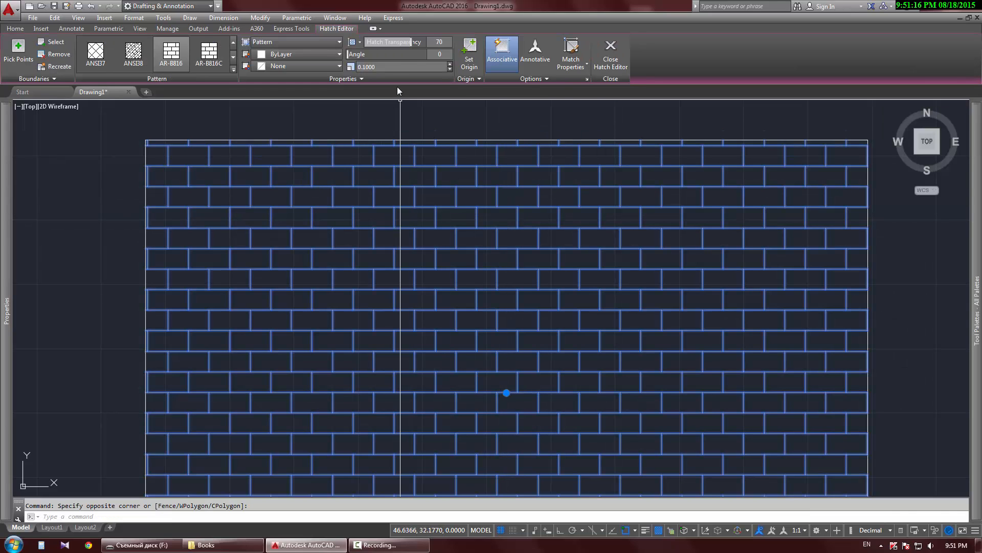
{"action": "left_click_drag", "start_coordinate": [412, 43], "coordinate": [368, 44]}
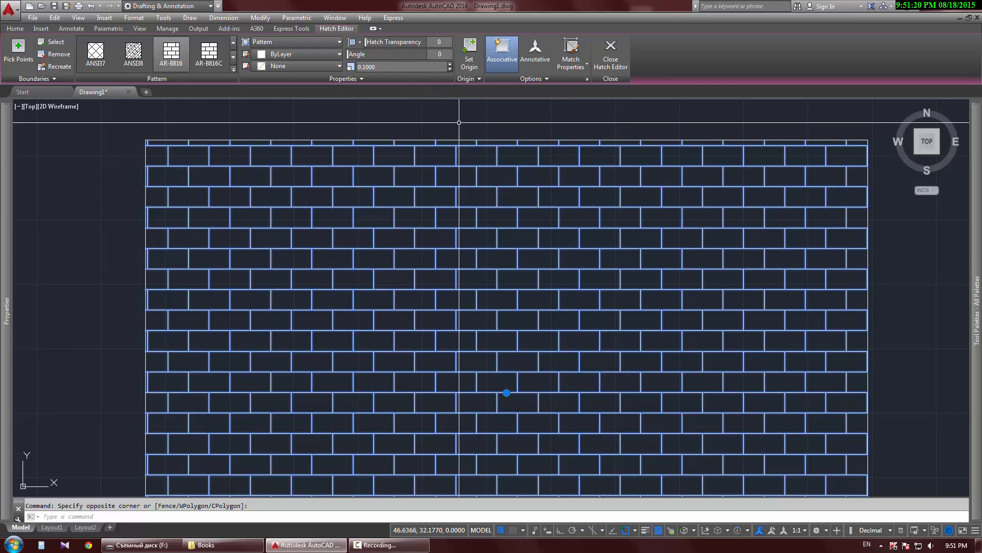
{"action": "key", "text": "Escape"}
{"action": "scroll", "coordinate": [579, 321], "scroll_direction": "down", "scroll_amount": 3}
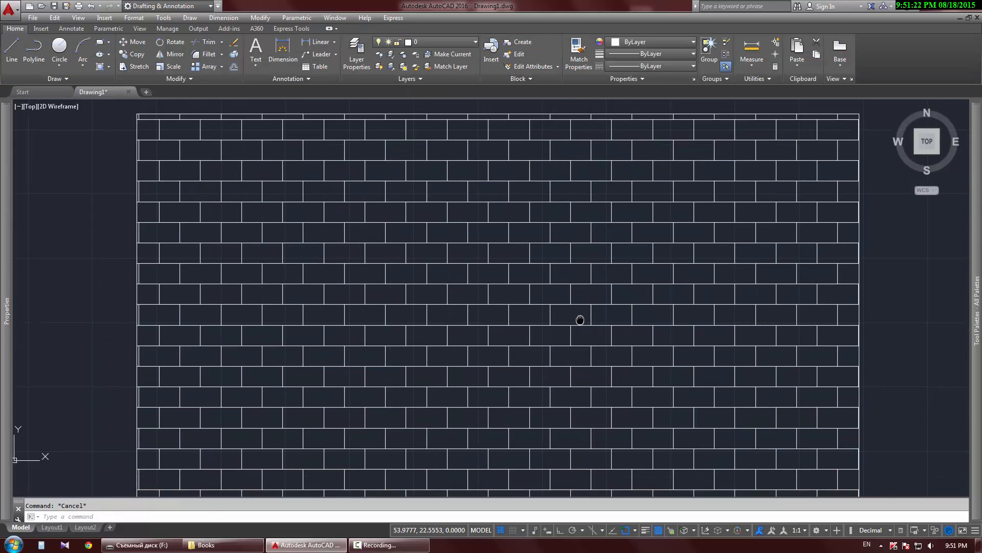
{"action": "middle_click_drag", "start_coordinate": [550, 290], "coordinate": [538, 252]}
{"action": "left_click", "coordinate": [535, 202]}
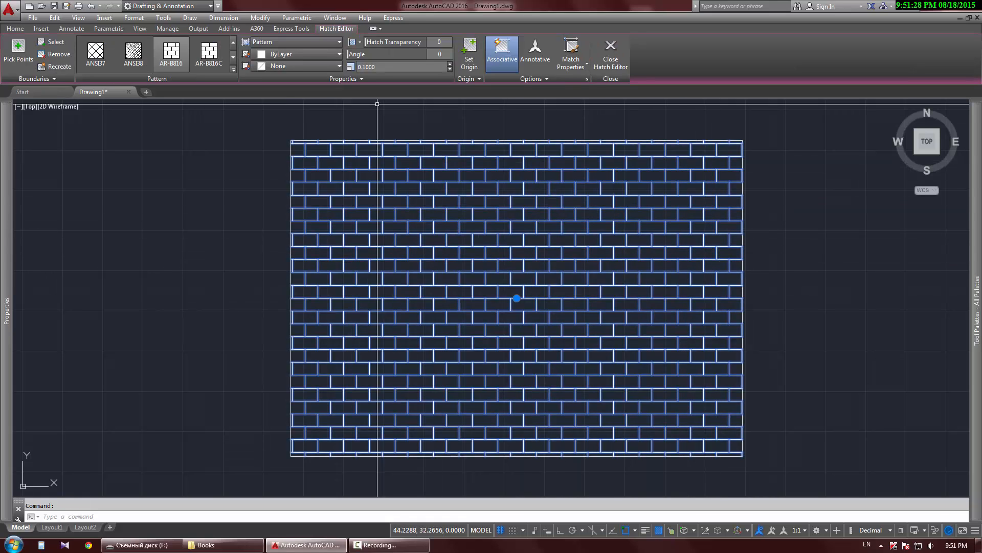
{"action": "right_click", "coordinate": [231, 193]}
{"action": "key", "text": "Escape"}
{"action": "key", "text": "Escape"}
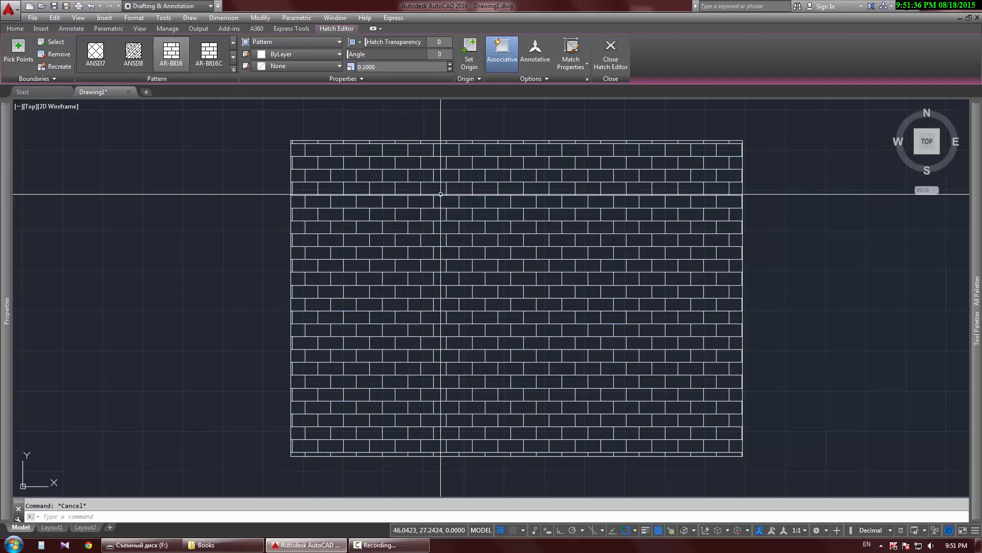
Step: Open the brick hatch's full properties and review its angle, scale and transparency
{"action": "left_click", "coordinate": [441, 194]}
{"action": "right_click", "coordinate": [441, 194]}
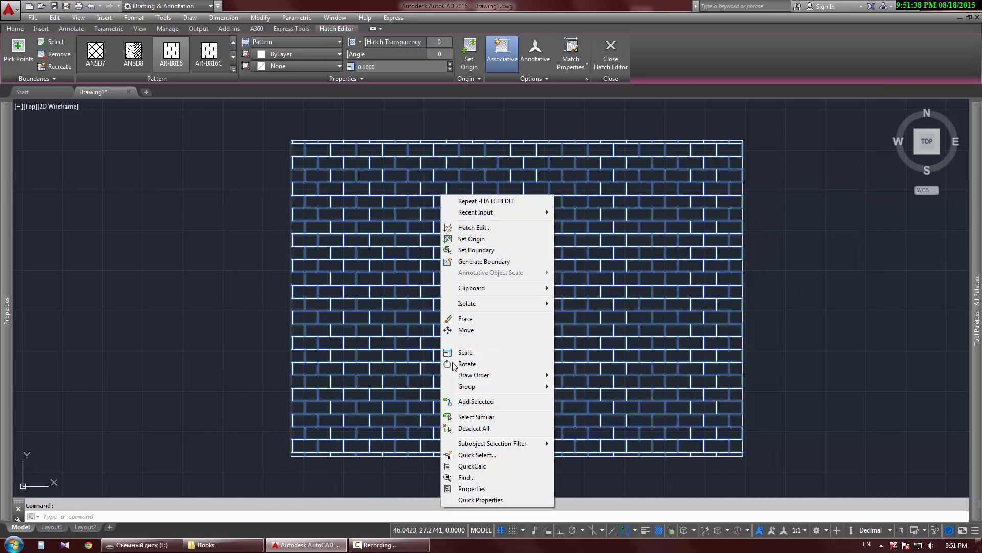
{"action": "left_click", "coordinate": [474, 489]}
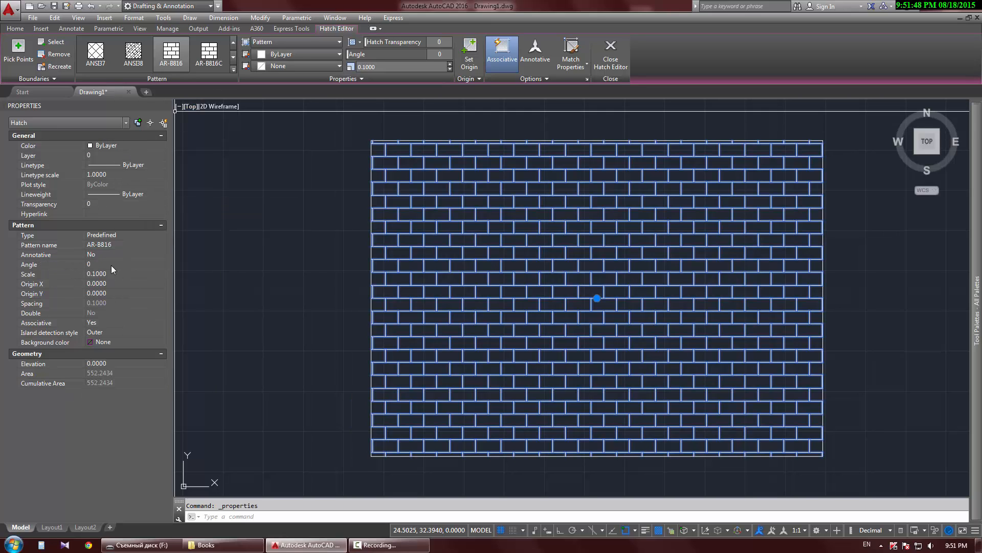
{"action": "left_click", "coordinate": [94, 264]}
{"action": "left_click", "coordinate": [100, 275]}
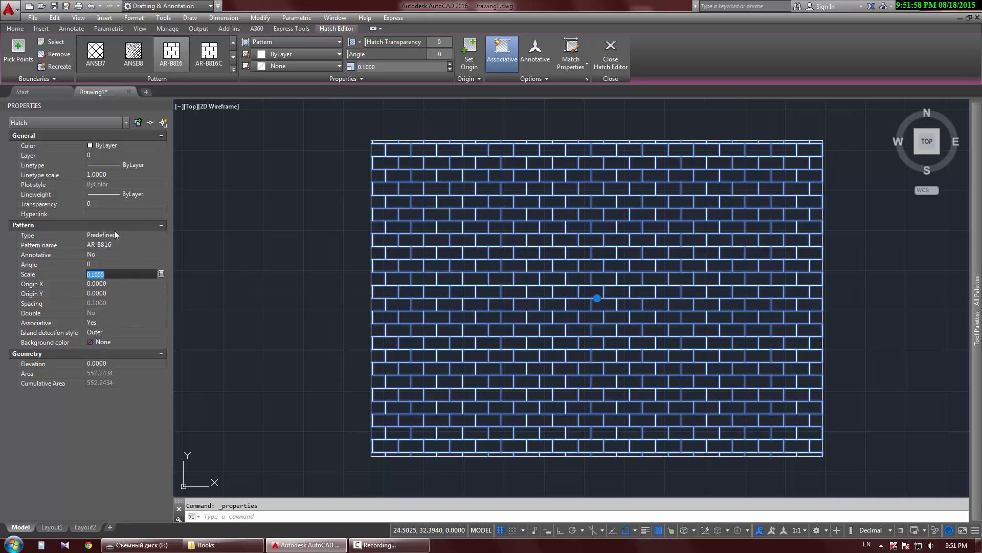
{"action": "left_click", "coordinate": [99, 203]}
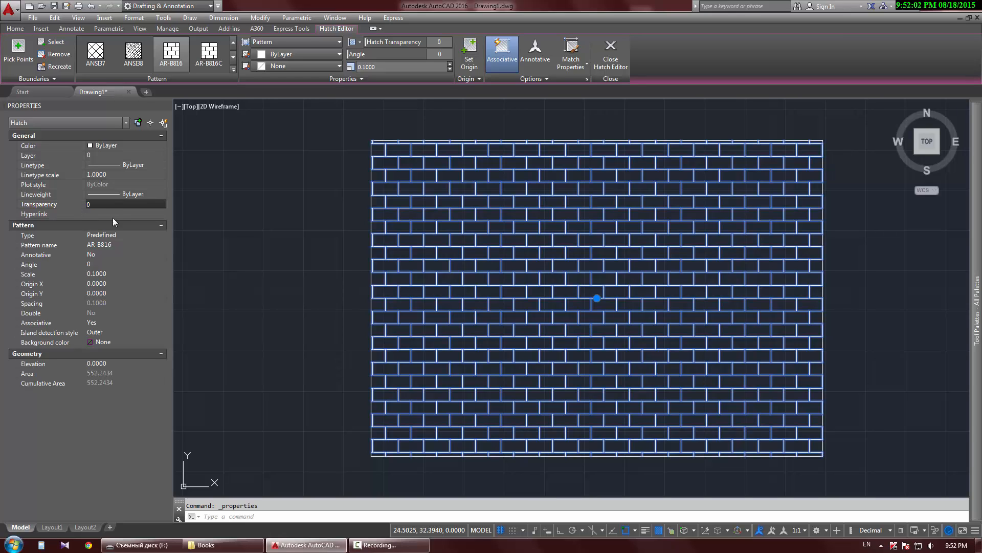
Step: Set the brick hatch's background color to Blue and deselect the hatch
{"action": "left_click", "coordinate": [110, 342]}
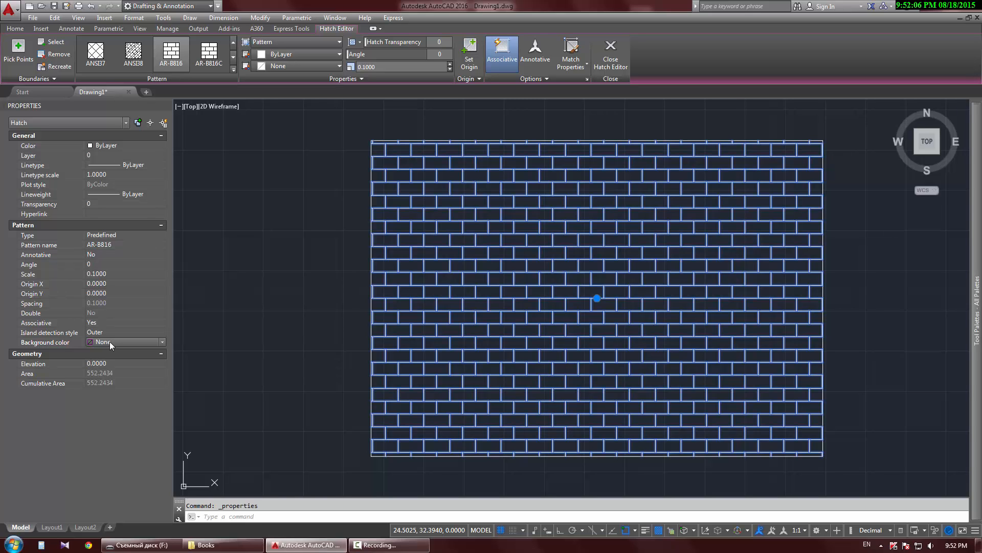
{"action": "left_click", "coordinate": [109, 342]}
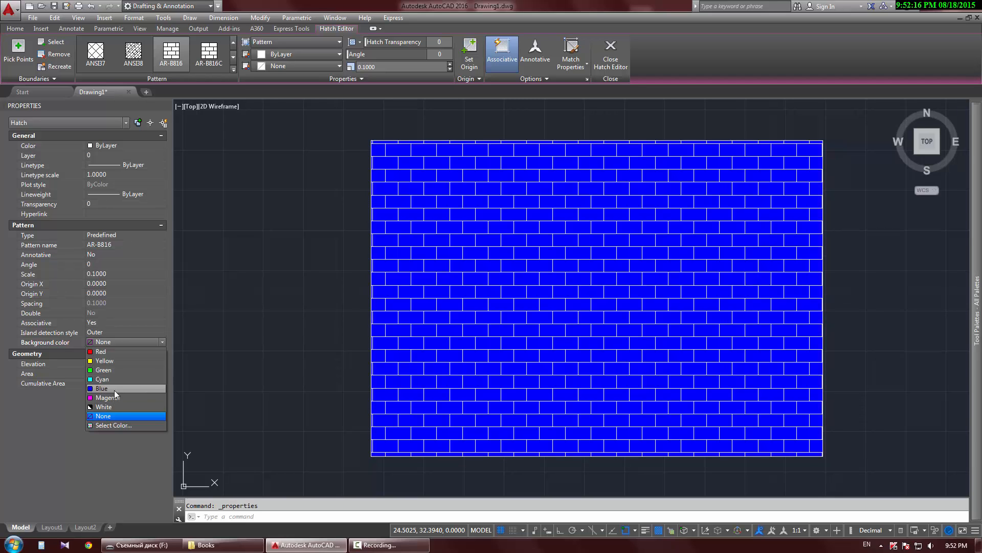
{"action": "left_click", "coordinate": [114, 389]}
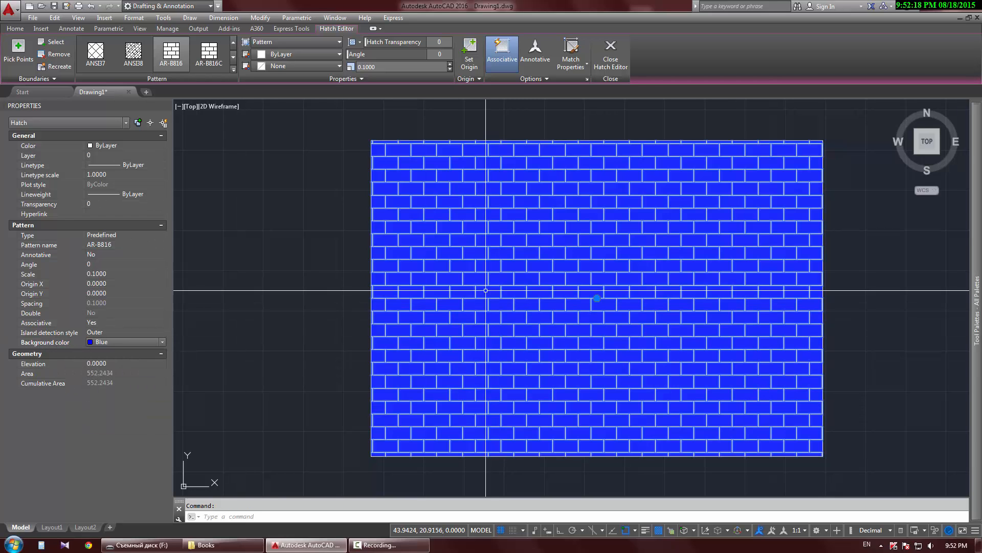
{"action": "key", "text": "Escape"}
Step: Set the color of the brick hatch's pattern lines to Cyan and deselect the hatch
{"action": "left_click", "coordinate": [474, 264]}
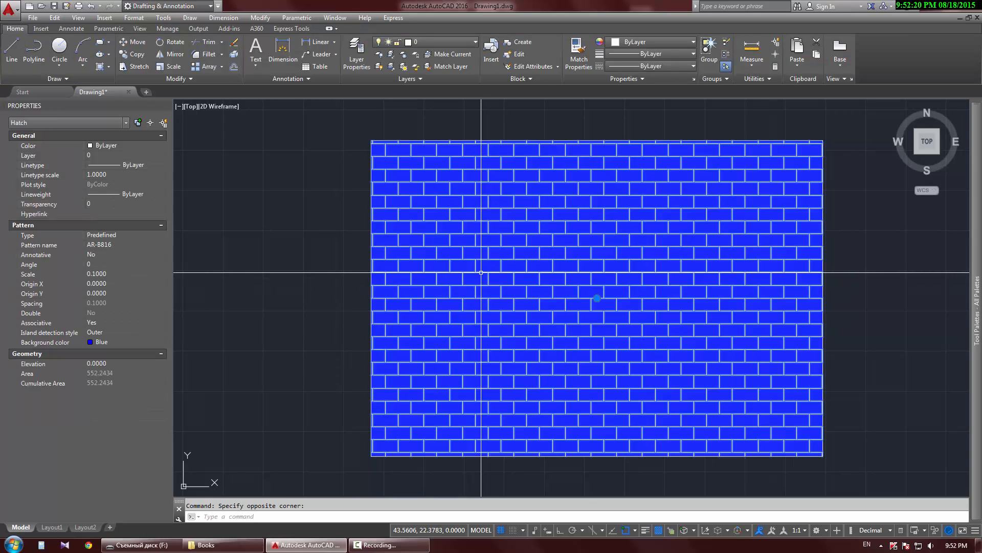
{"action": "left_click", "coordinate": [121, 144]}
{"action": "left_click", "coordinate": [122, 143]}
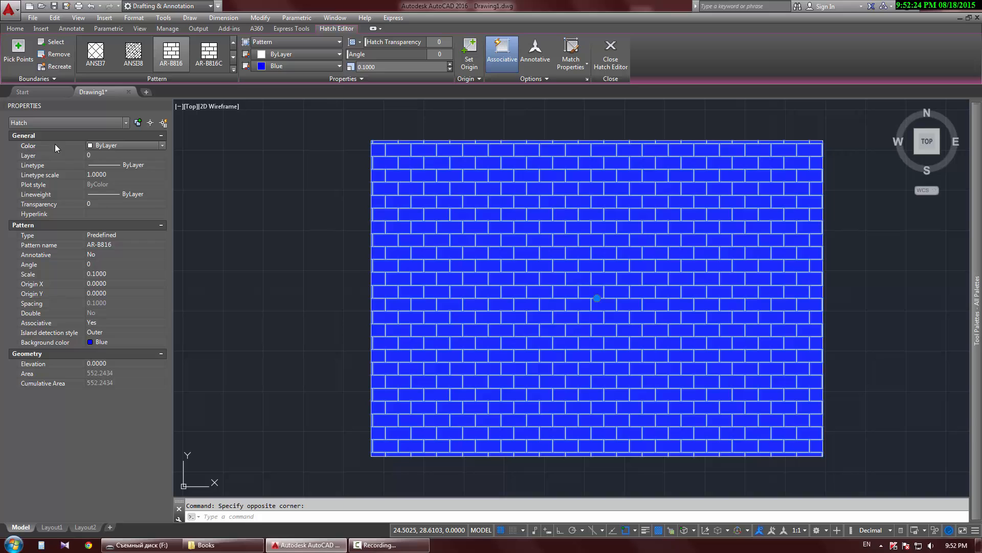
{"action": "left_click", "coordinate": [97, 145]}
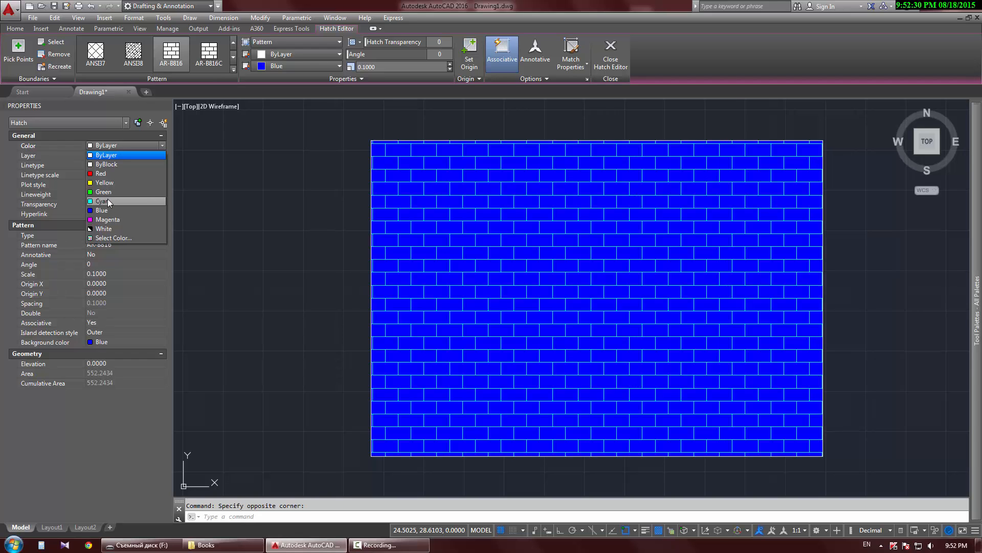
{"action": "left_click", "coordinate": [107, 201]}
{"action": "key", "text": "Escape"}
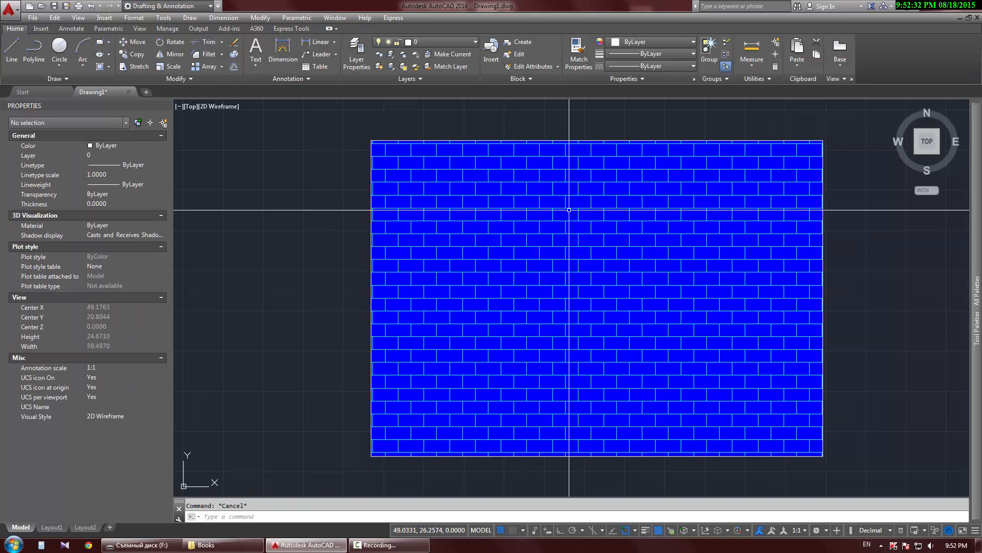
Step: Delete the brick hatch from the rectangle and put away the object properties
{"action": "left_click", "coordinate": [563, 197]}
{"action": "key", "text": "Delete"}
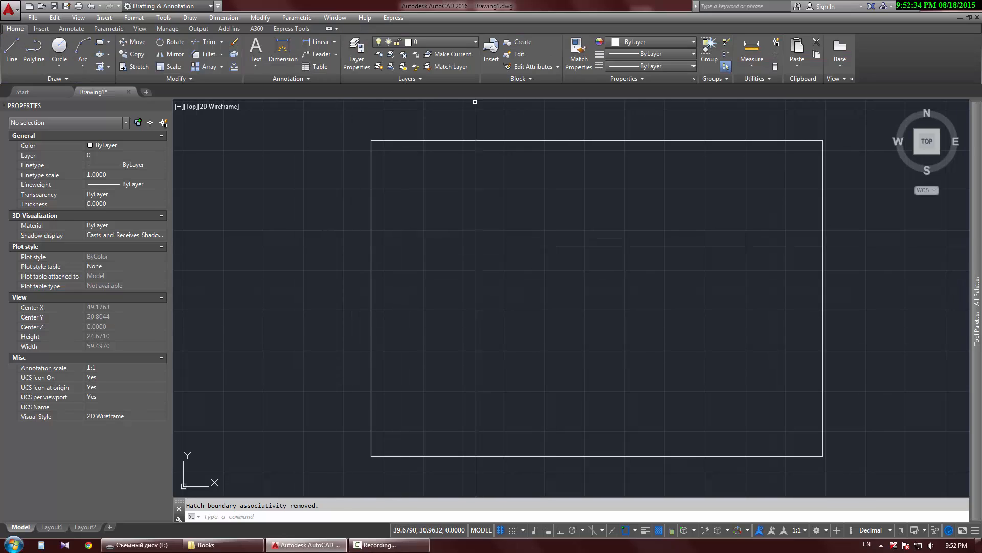
{"action": "left_click", "coordinate": [158, 106]}
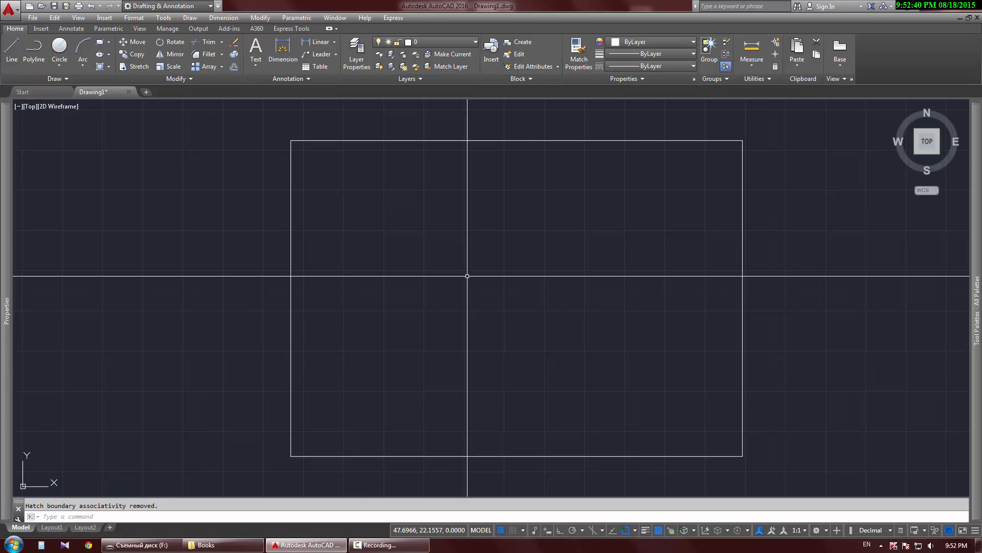
Step: Start a new hatch with the AR-HBONE herringbone pattern
{"action": "left_click", "coordinate": [99, 66]}
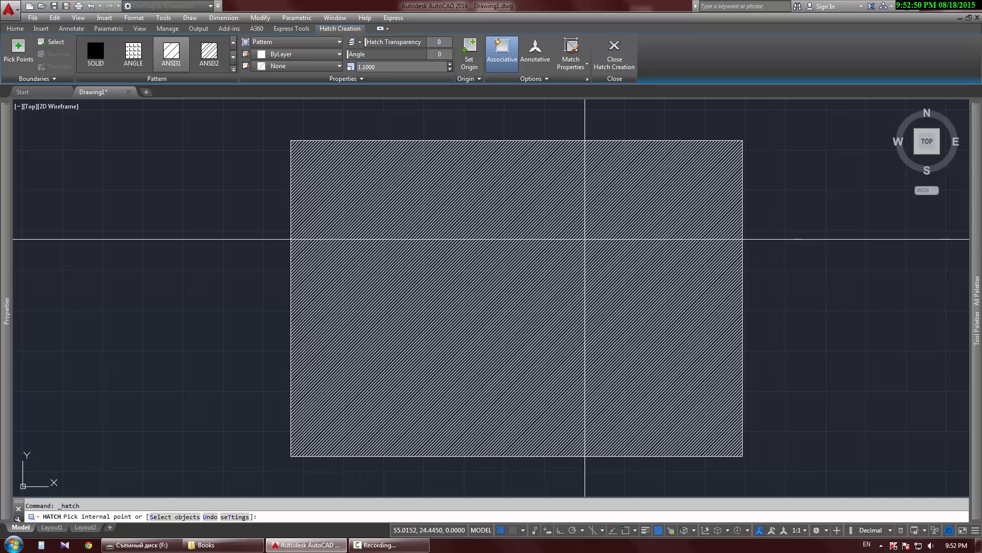
{"action": "left_click", "coordinate": [234, 69]}
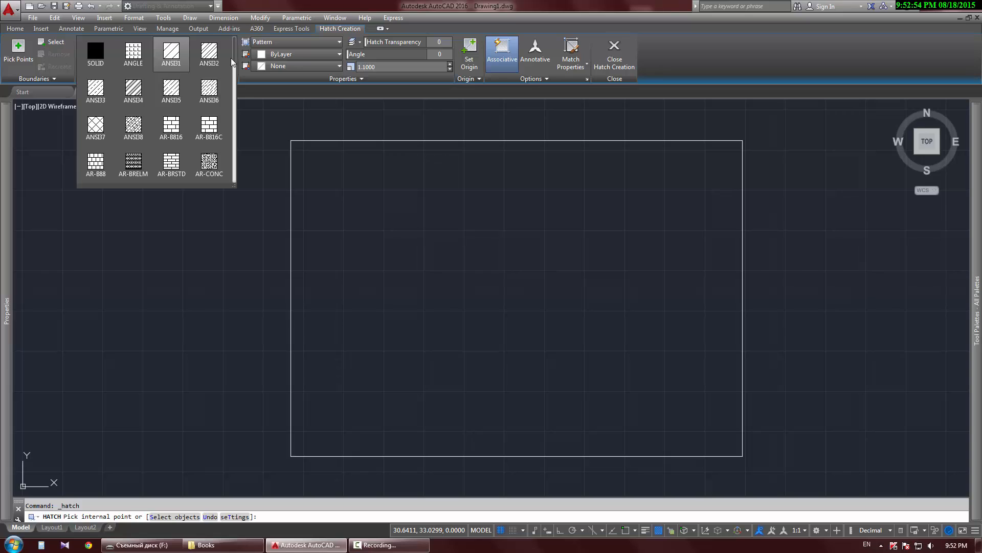
{"action": "left_click_drag", "start_coordinate": [233, 62], "coordinate": [237, 74]}
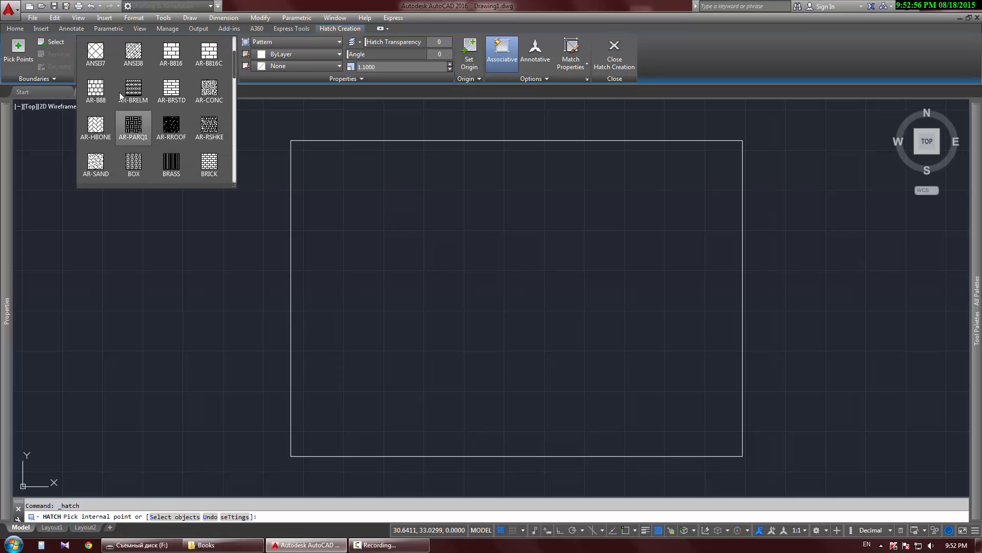
{"action": "left_click", "coordinate": [97, 130]}
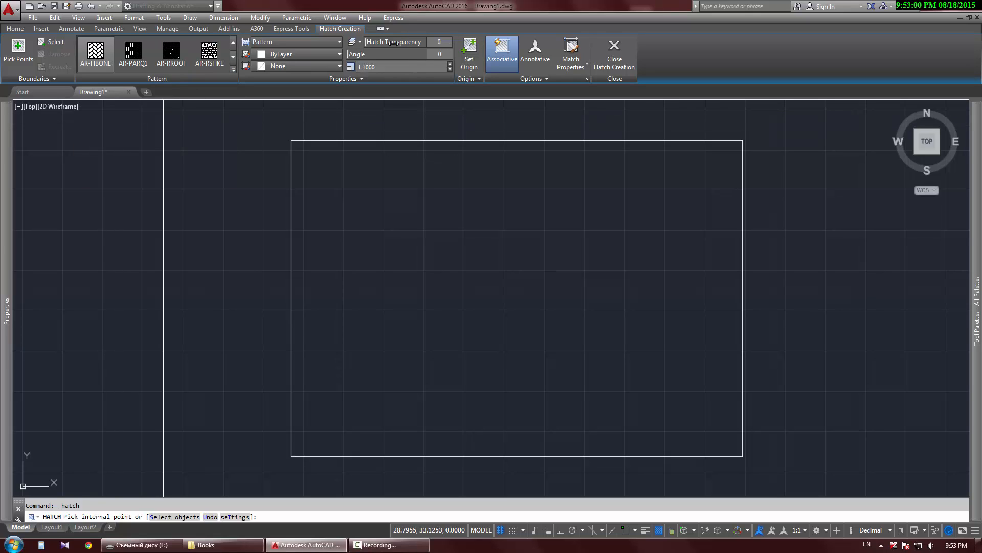
Step: Give the new hatch the green line color 19,155,72 and the orange background color 248,153,30
{"action": "left_click", "coordinate": [301, 54]}
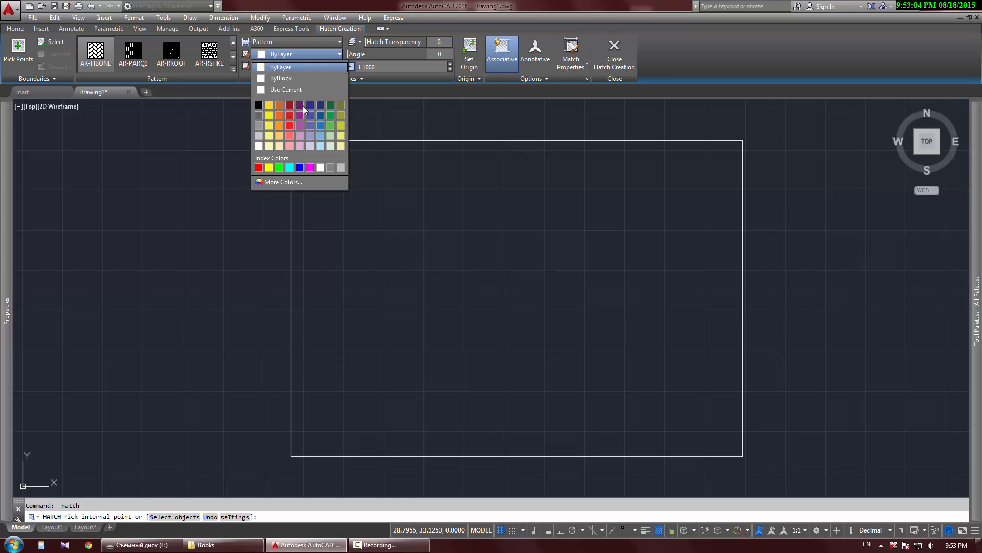
{"action": "left_click", "coordinate": [330, 116]}
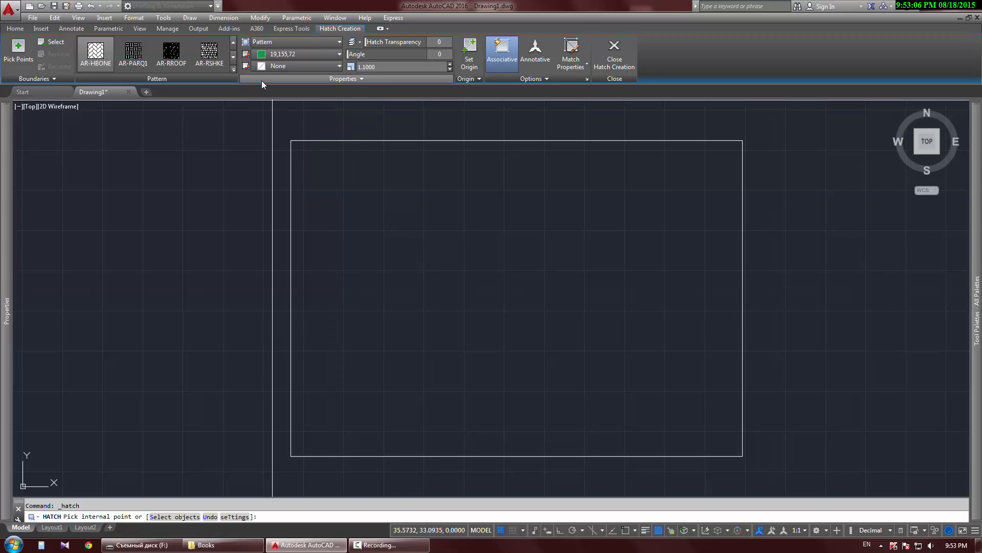
{"action": "left_click", "coordinate": [284, 66]}
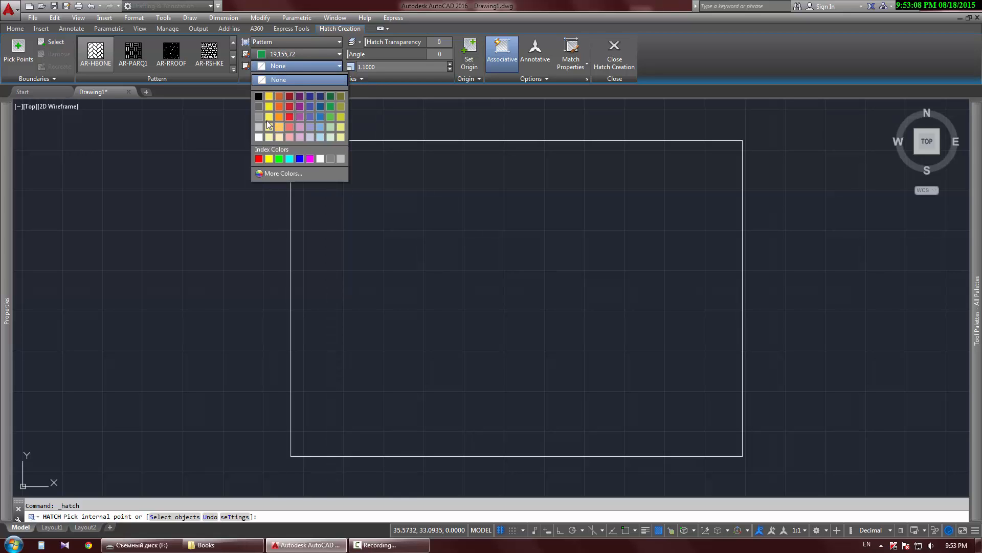
{"action": "left_click", "coordinate": [277, 113]}
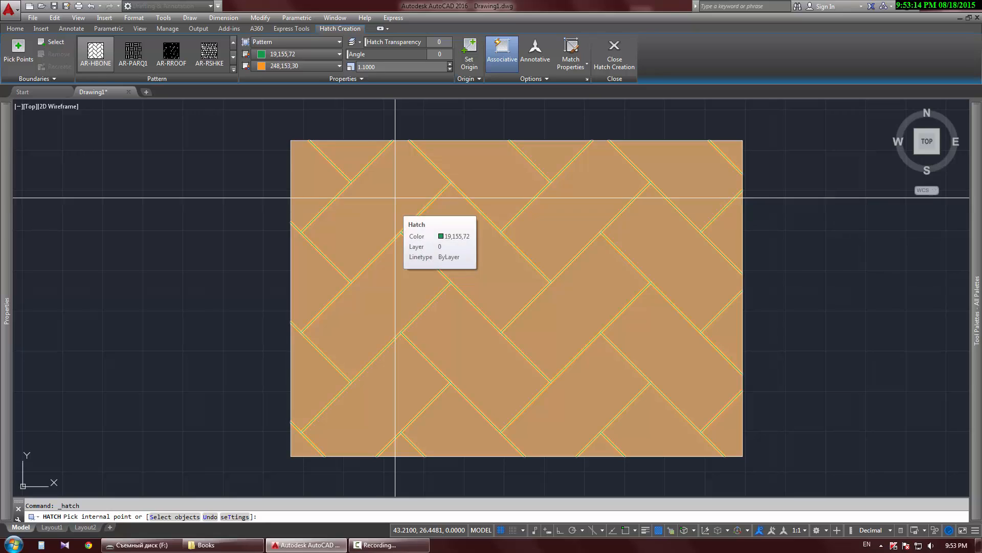
Step: Try pattern scales of 0.5 and 0.1 for the new herringbone hatch
{"action": "left_click", "coordinate": [380, 67]}
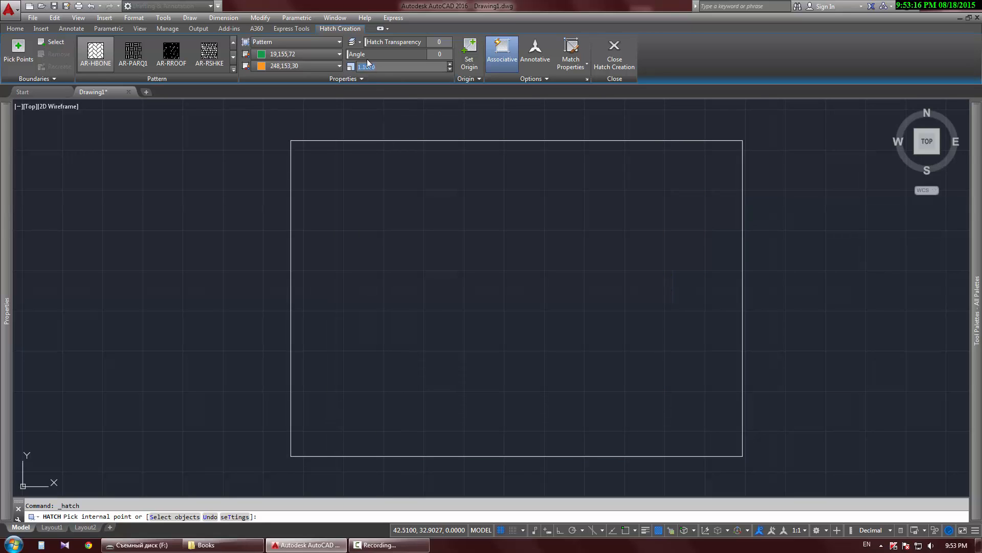
{"action": "type", "text": "0.5"}
{"action": "key", "text": "Return"}
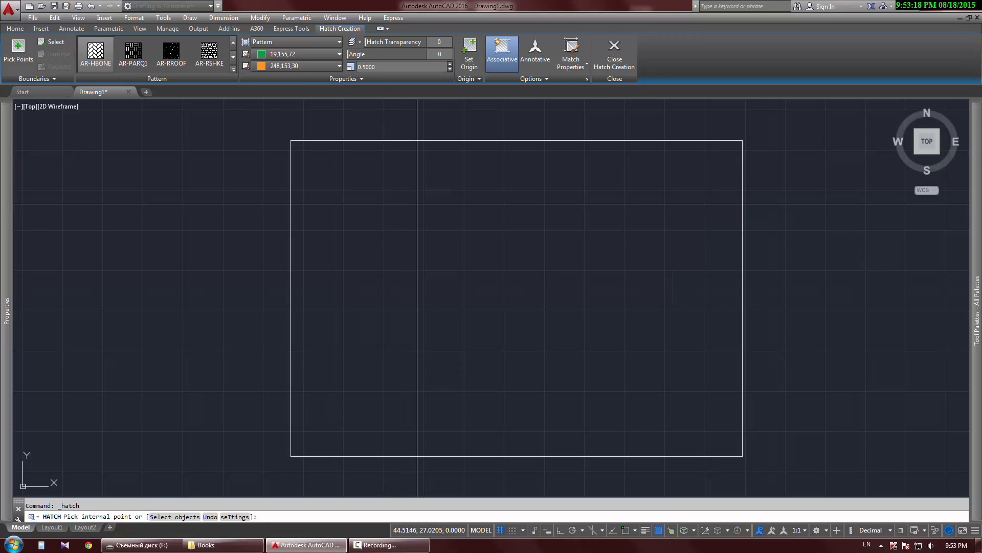
{"action": "left_click", "coordinate": [402, 68]}
{"action": "type", "text": "0.1"}
{"action": "key", "text": "Return"}
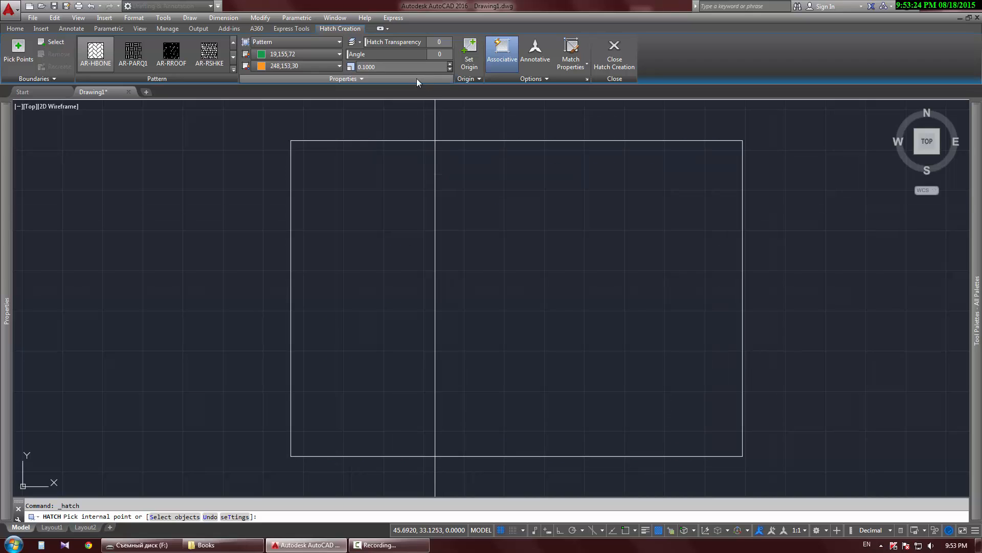
Step: Set the herringbone pattern's scale to 0.2, apply the hatch inside the rectangle and end the command
{"action": "left_click", "coordinate": [402, 66]}
{"action": "type", "text": "0.2"}
{"action": "key", "text": "Return"}
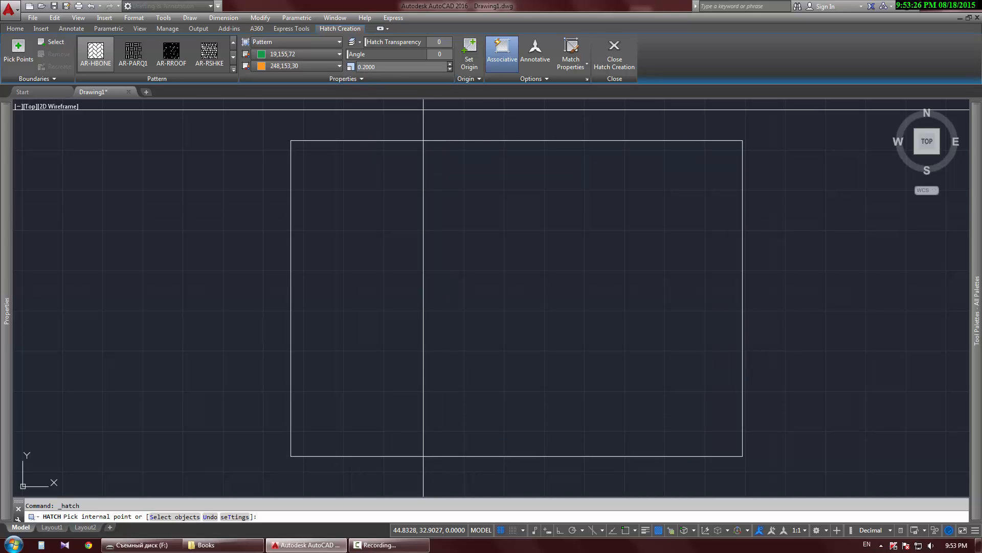
{"action": "left_click", "coordinate": [497, 205]}
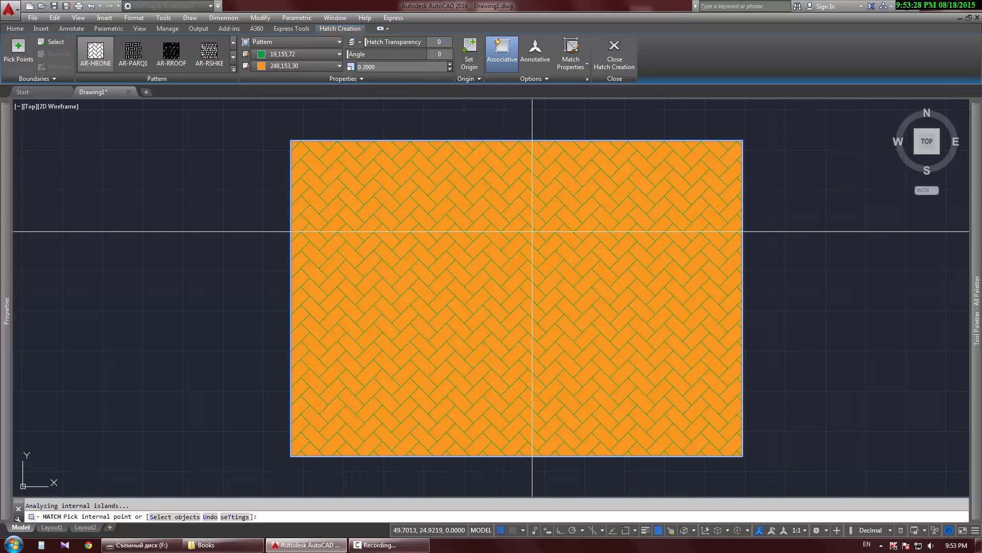
{"action": "right_click", "coordinate": [240, 161]}
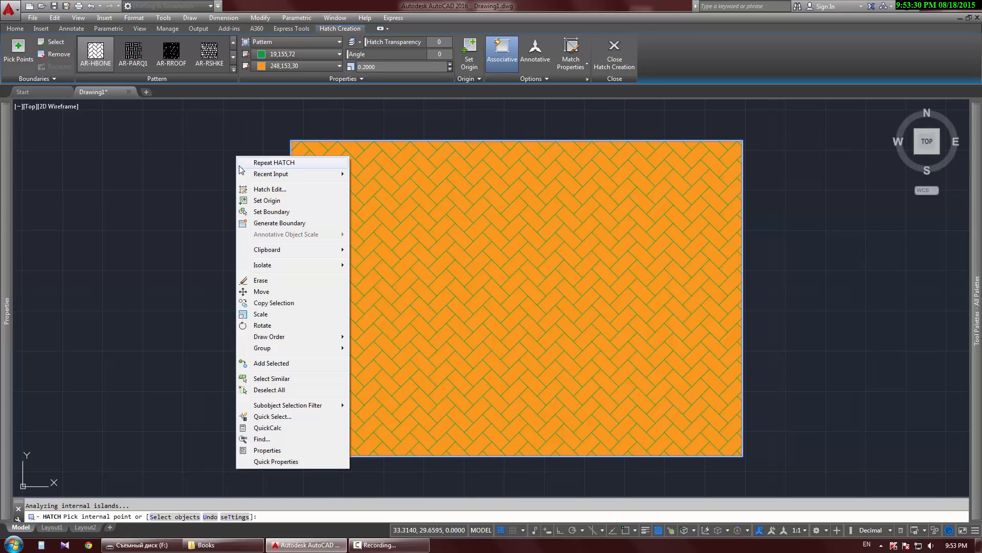
{"action": "left_click", "coordinate": [228, 153]}
{"action": "right_click", "coordinate": [225, 159]}
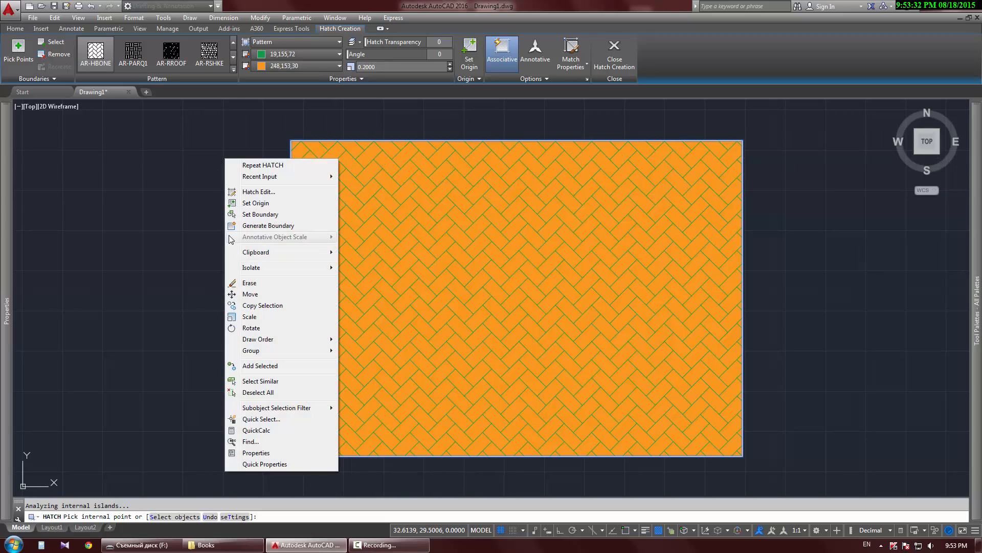
{"action": "key", "text": "Escape"}
{"action": "key", "text": "Escape"}
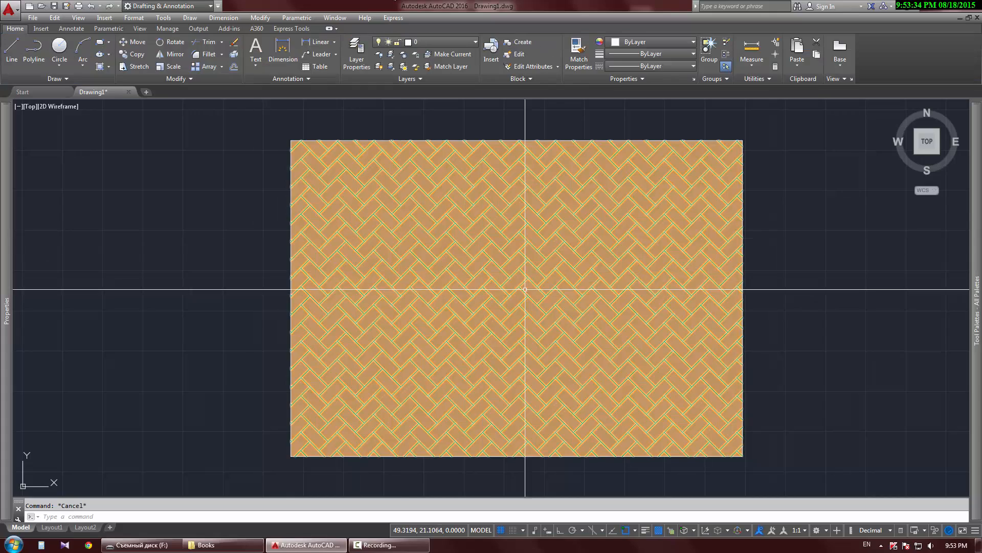
{"action": "middle_click_drag", "start_coordinate": [818, 226], "coordinate": [805, 221]}
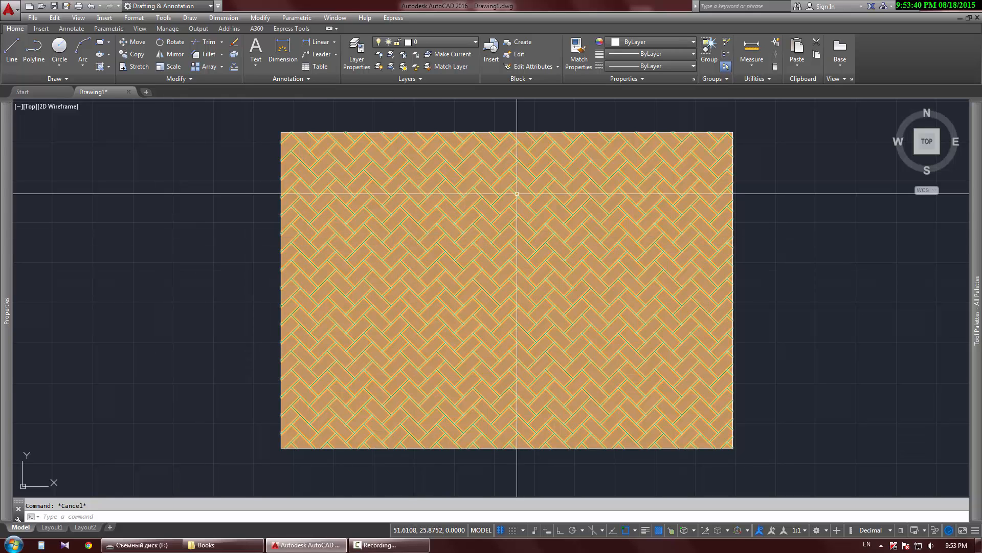
Step: Offset the upper of the three overlapping rectangles inward to create a second rectangle parallel to it
{"action": "mouse_move", "coordinate": [230, 302]}
{"action": "middle_mouse_down"}
{"action": "mouse_move", "coordinate": [314, 325]}
{"action": "mouse_move", "coordinate": [926, 379]}
{"action": "mouse_move", "coordinate": [943, 421]}
{"action": "mouse_move", "coordinate": [875, 355]}
{"action": "middle_mouse_up"}
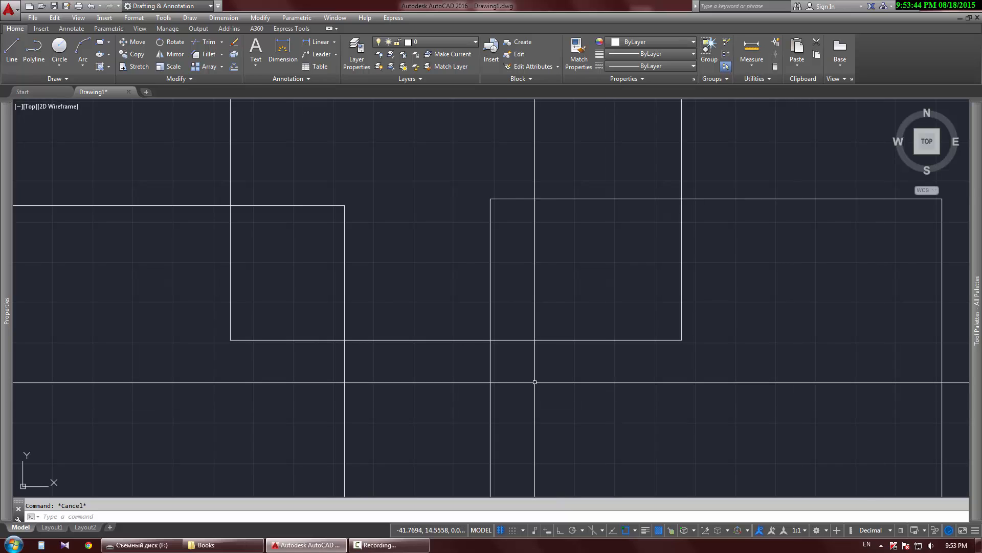
{"action": "scroll", "coordinate": [511, 358], "scroll_direction": "down", "scroll_amount": 2}
{"action": "middle_click_drag", "start_coordinate": [511, 358], "coordinate": [521, 339]}
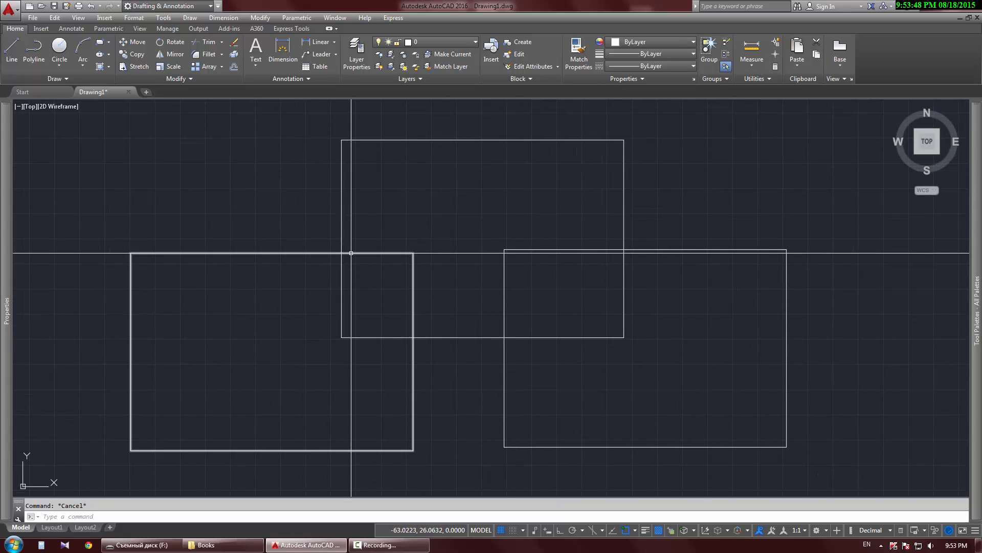
{"action": "left_click", "coordinate": [445, 139]}
{"action": "left_click", "coordinate": [445, 161]}
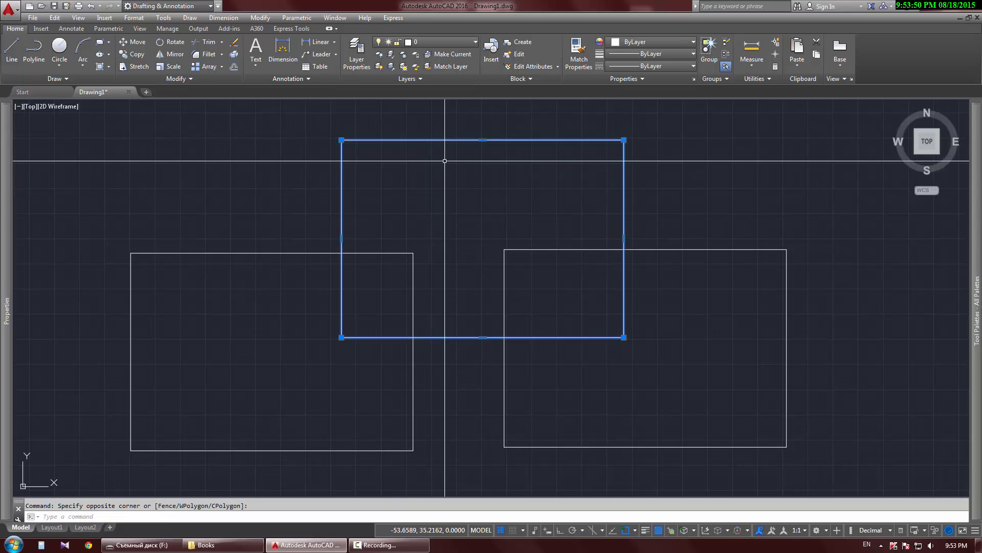
{"action": "key", "text": "Return"}
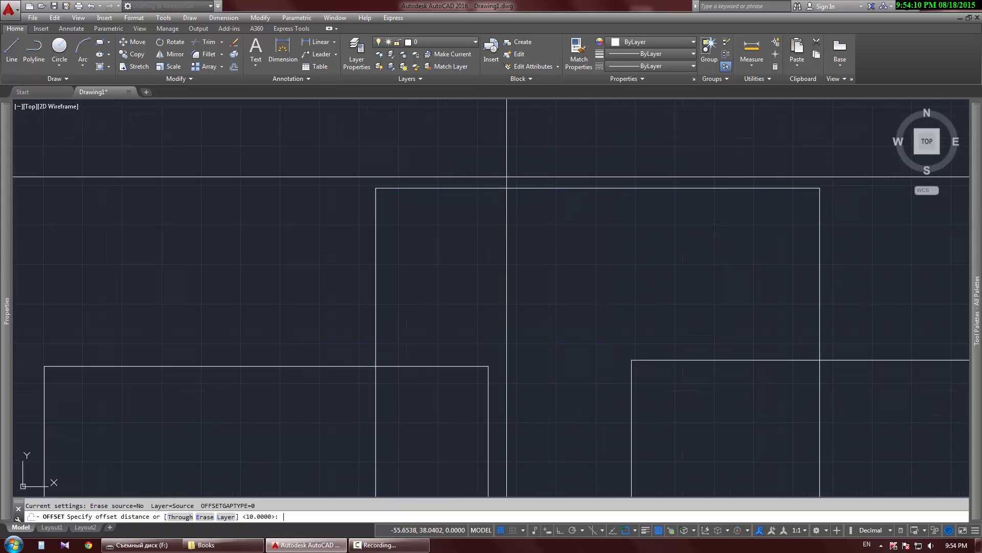
{"action": "key", "text": "Return"}
{"action": "left_click", "coordinate": [499, 188]}
{"action": "left_click", "coordinate": [491, 257]}
{"action": "key", "text": "Escape"}
{"action": "middle_click_drag", "start_coordinate": [450, 250], "coordinate": [404, 186]}
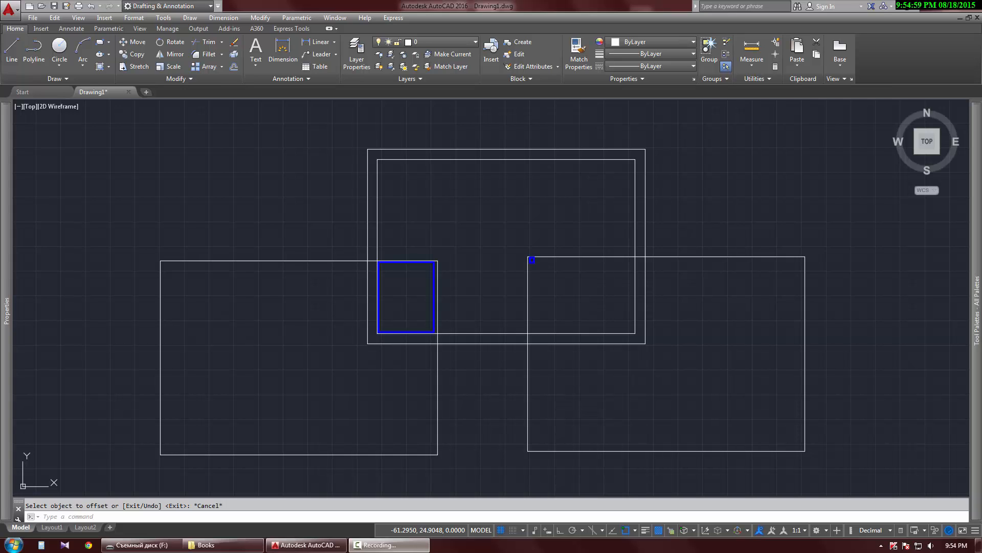
{"action": "left_click_drag", "start_coordinate": [532, 259], "coordinate": [629, 330]}
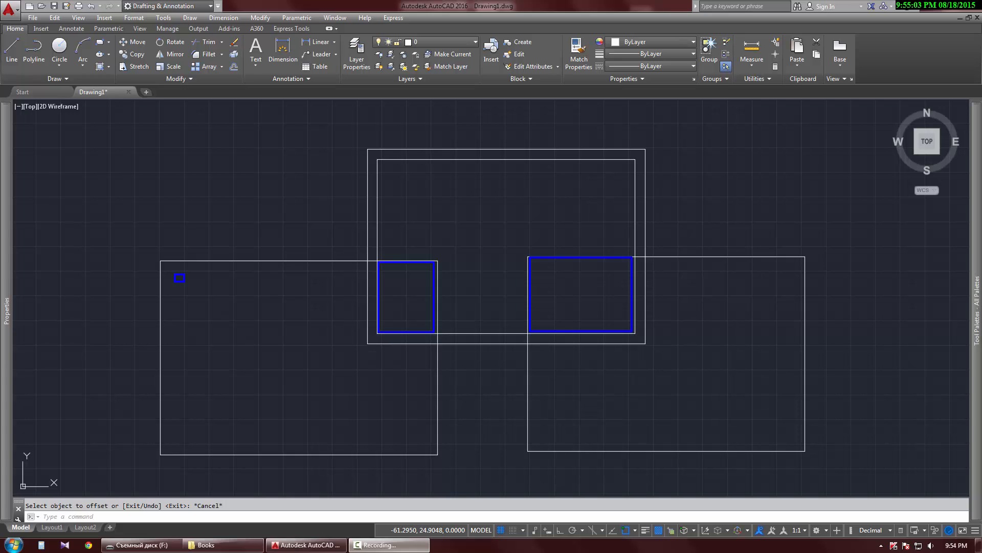
{"action": "left_click_drag", "start_coordinate": [184, 282], "coordinate": [341, 404]}
{"action": "left_click_drag", "start_coordinate": [691, 318], "coordinate": [796, 450]}
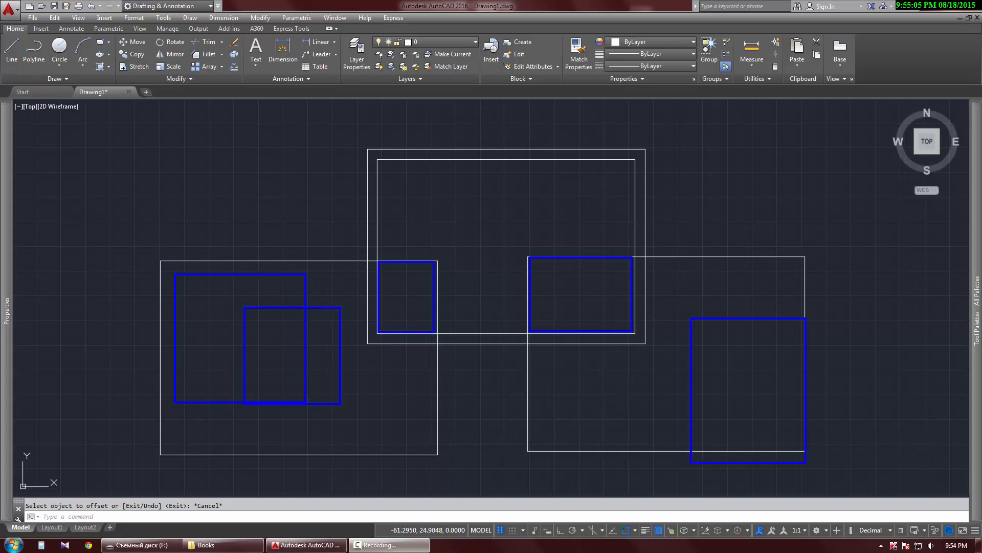
{"action": "left_click_drag", "start_coordinate": [541, 372], "coordinate": [744, 427]}
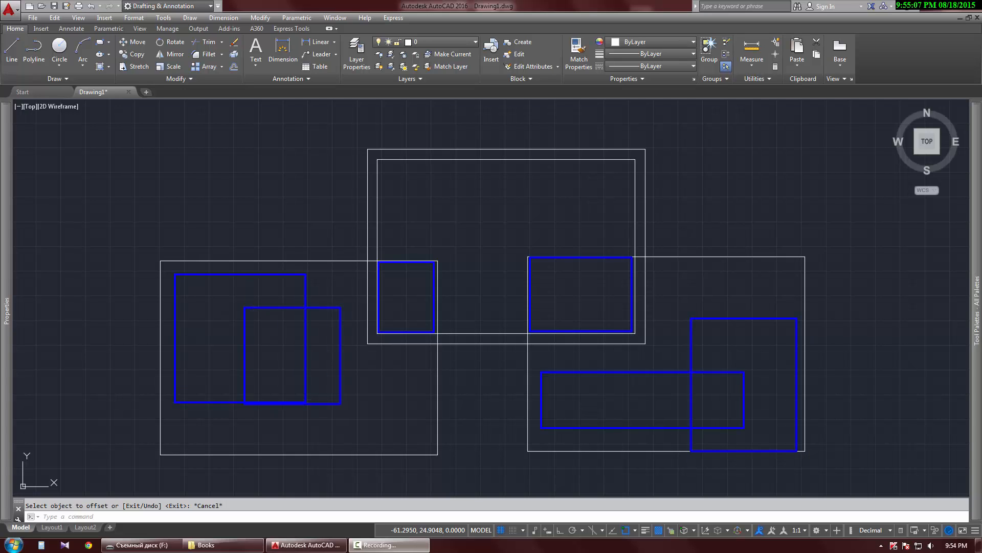
{"action": "key", "text": "Escape"}
{"action": "key", "text": "Escape"}
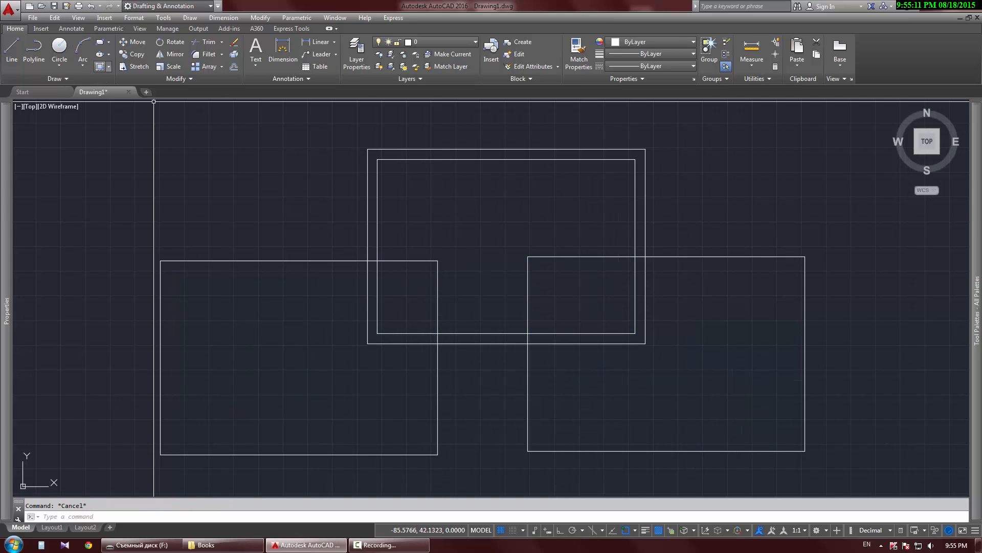
Step: Hatch the inner overlaps and outer areas of both lower rectangles with AR-HBONE at scale 0.2, leaving the band between the offset rectangles empty
{"action": "type", "text": "h"}
{"action": "key", "text": "Return"}
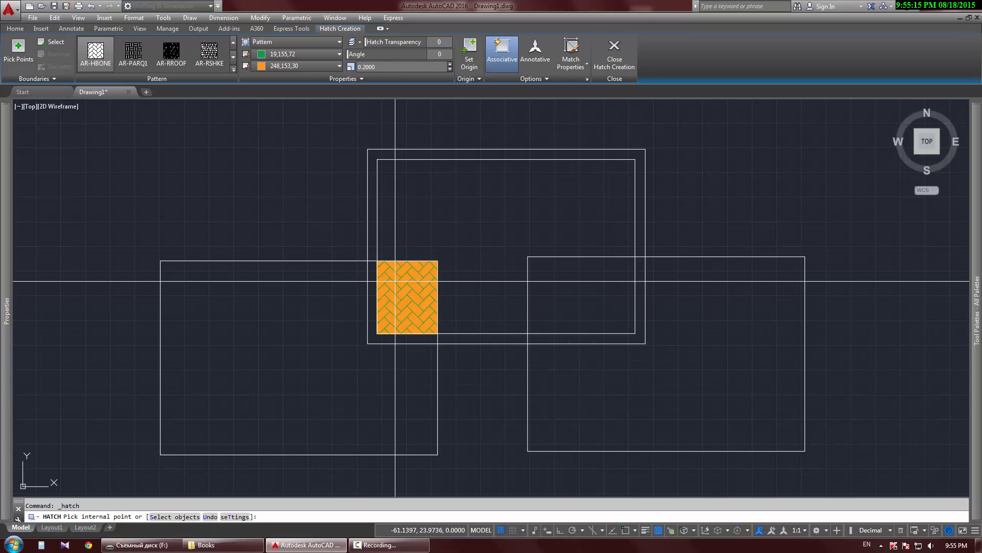
{"action": "left_click", "coordinate": [395, 281]}
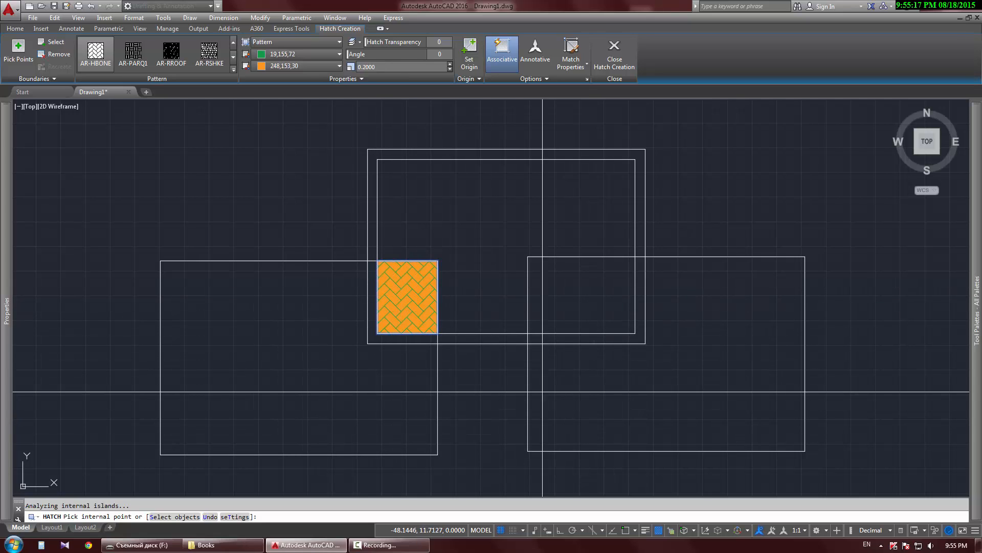
{"action": "left_click", "coordinate": [602, 307]}
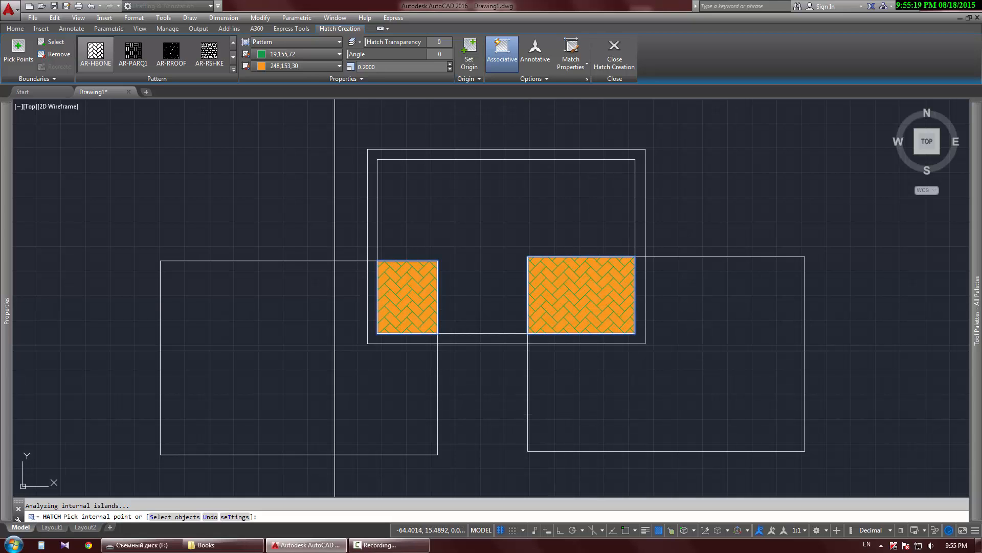
{"action": "left_click", "coordinate": [321, 340]}
{"action": "left_click", "coordinate": [731, 351]}
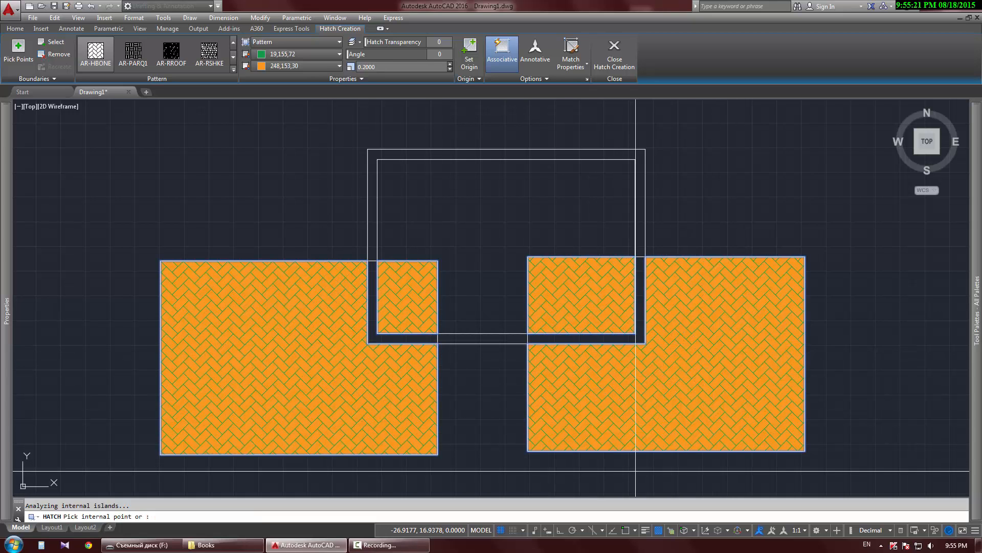
{"action": "right_click", "coordinate": [690, 162]}
{"action": "left_click", "coordinate": [705, 169]}
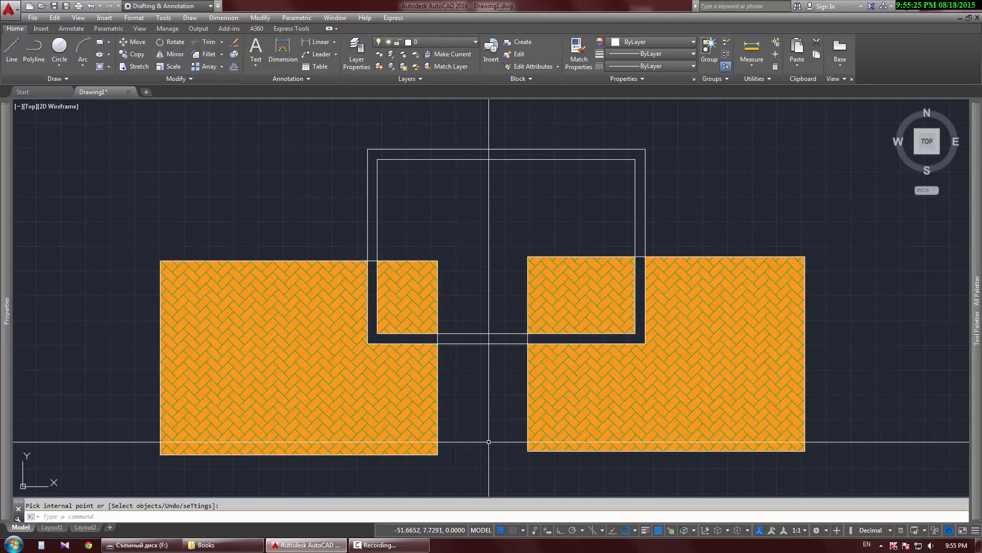
{"action": "key", "text": "Escape"}
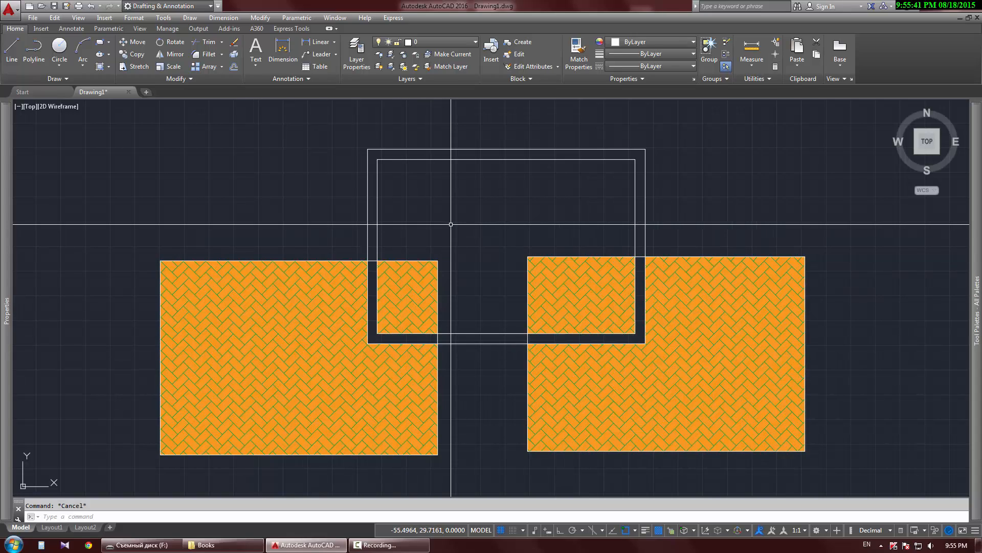
Step: Try the AR-PARQ1, AR-RSHKE and AR-RROOF patterns on the combined hatch, and delete that hatch
{"action": "left_click", "coordinate": [416, 348]}
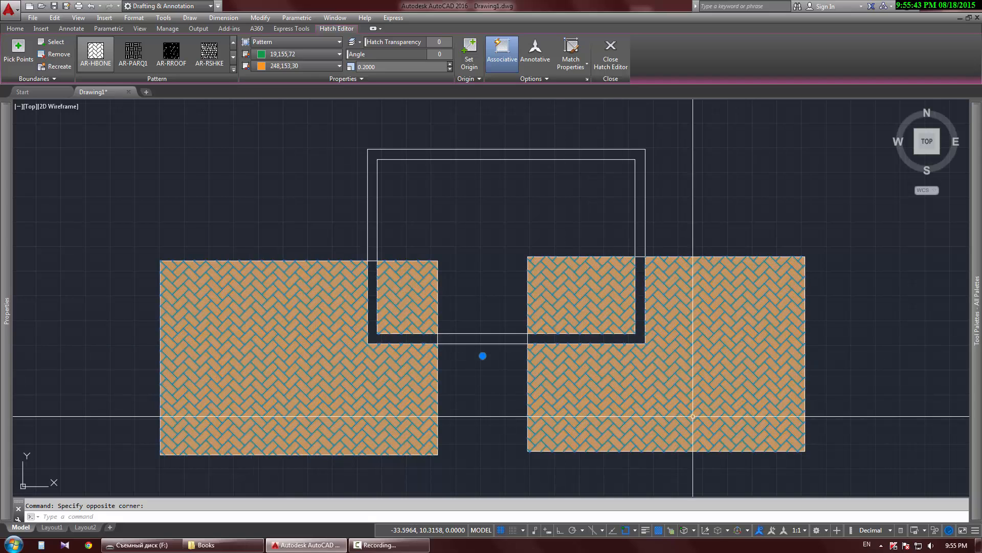
{"action": "left_click", "coordinate": [133, 51]}
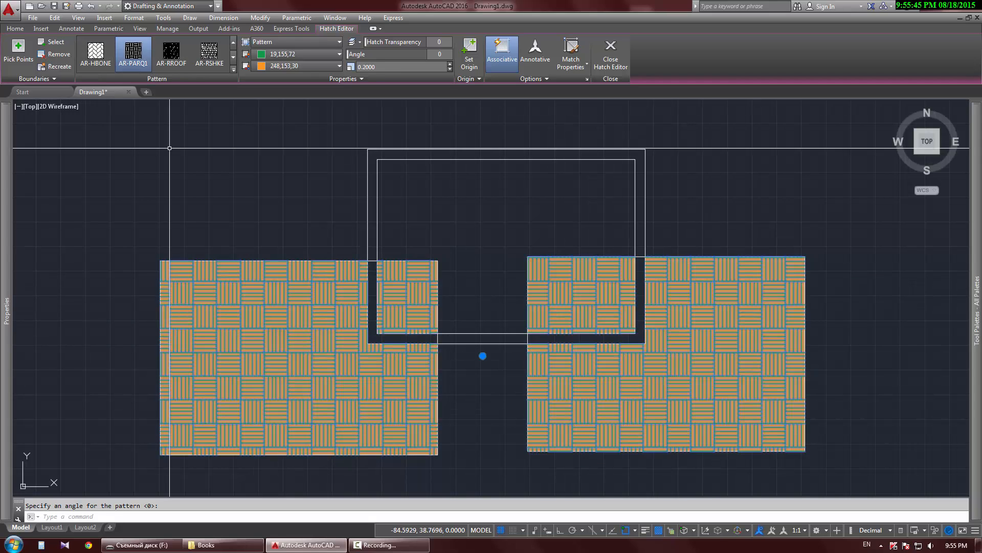
{"action": "left_click", "coordinate": [209, 52]}
{"action": "left_click", "coordinate": [172, 51]}
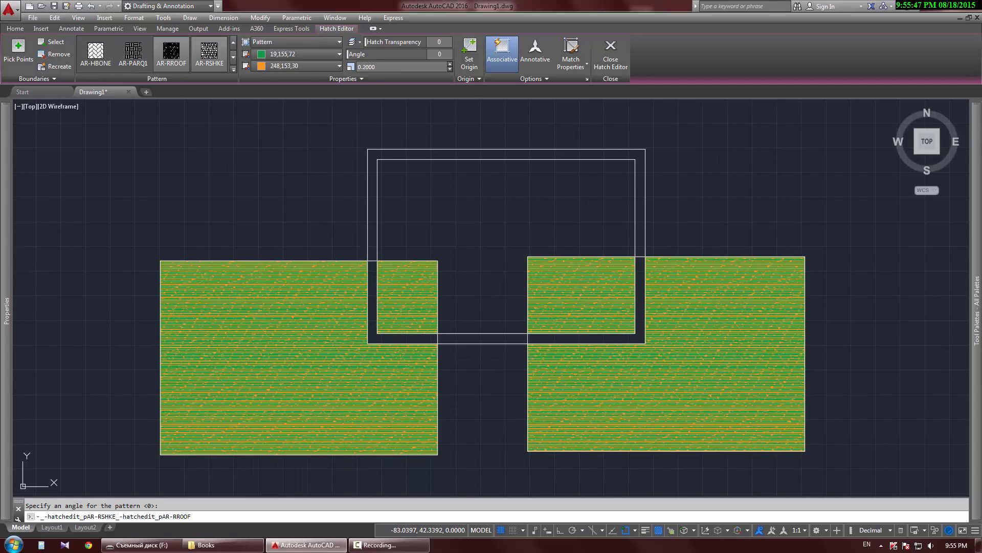
{"action": "key", "text": "Escape"}
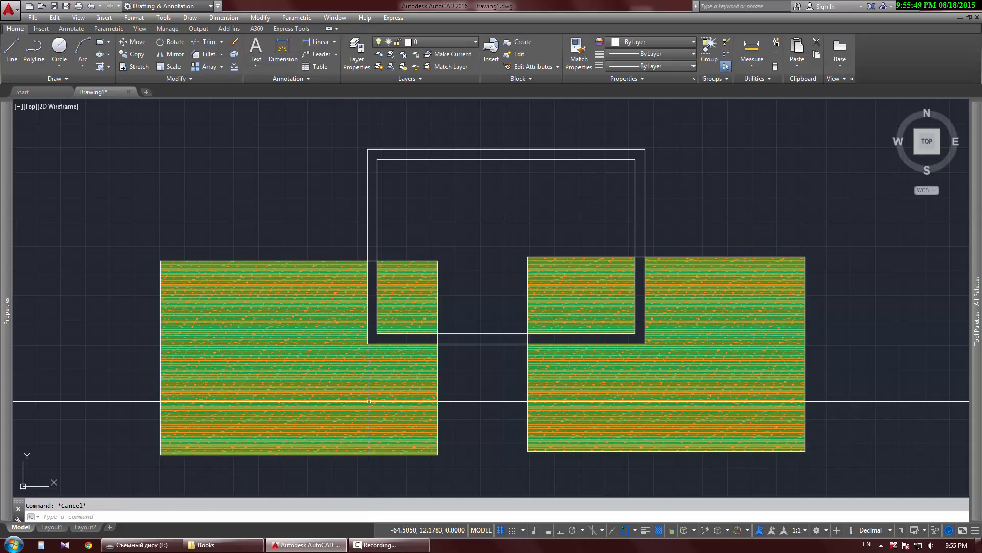
{"action": "left_click", "coordinate": [386, 420]}
{"action": "key", "text": "Delete"}
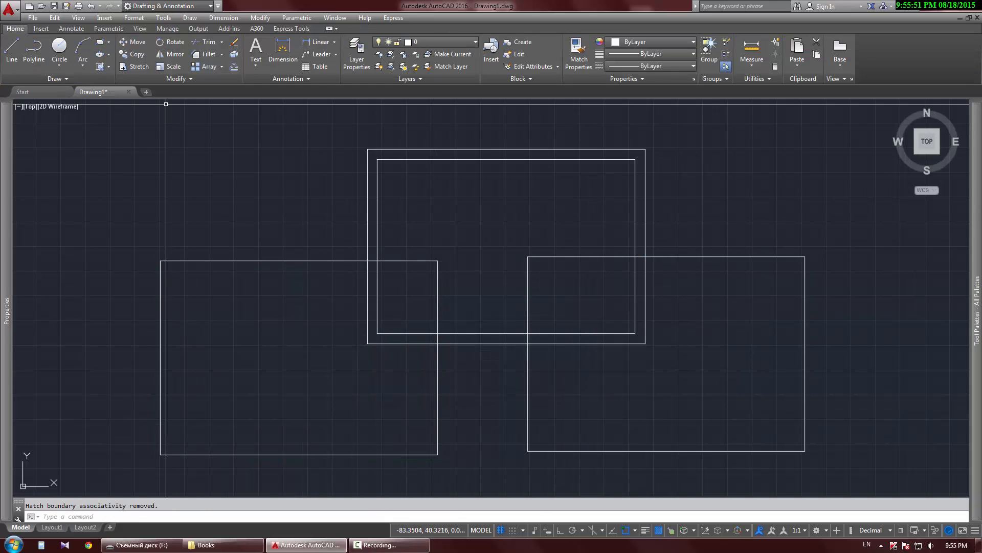
Step: Hatch the L-shaped area of the lower-left rectangle with the AR-PARQ1 pattern at scale 0.2
{"action": "left_click", "coordinate": [100, 66]}
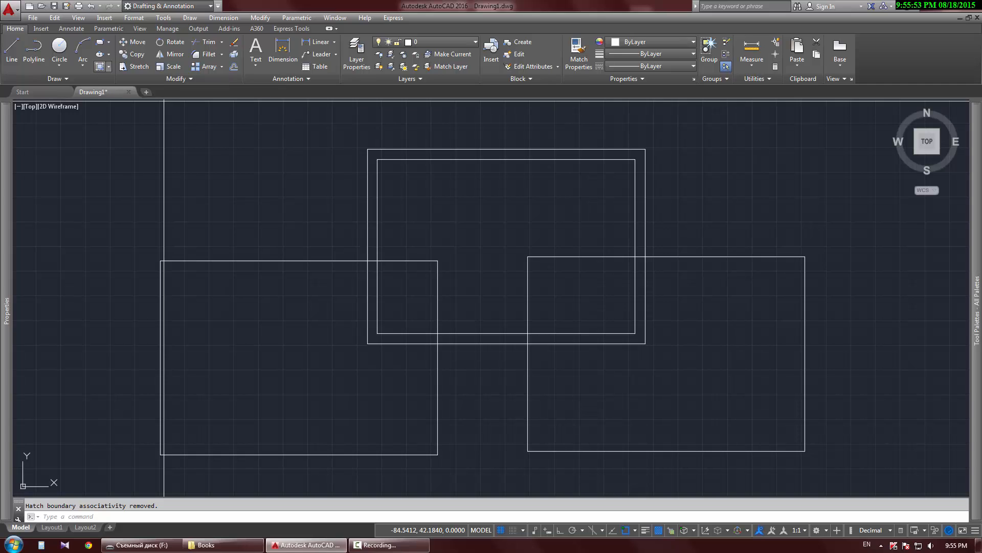
{"action": "left_click", "coordinate": [230, 286]}
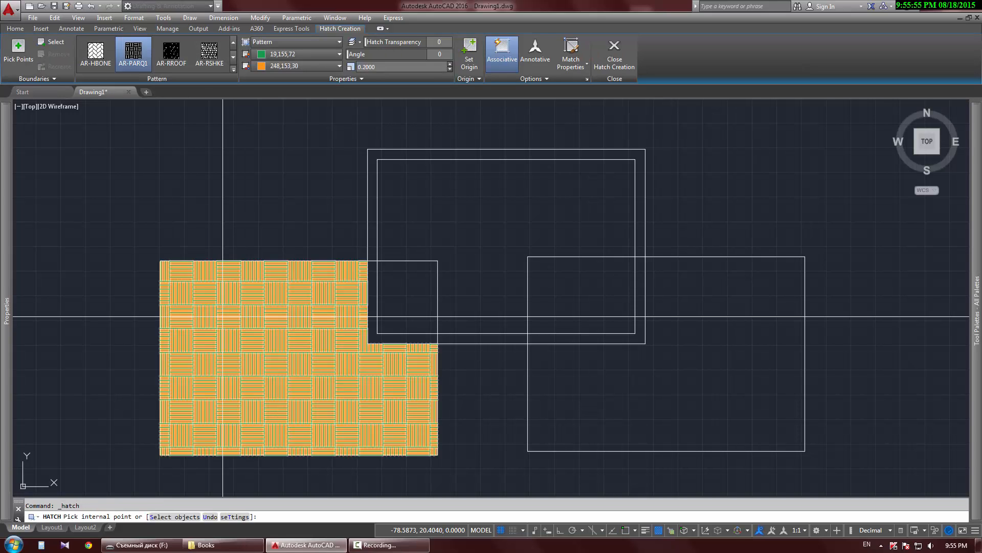
{"action": "right_click", "coordinate": [179, 139]}
{"action": "key", "text": "Escape"}
{"action": "key", "text": "Escape"}
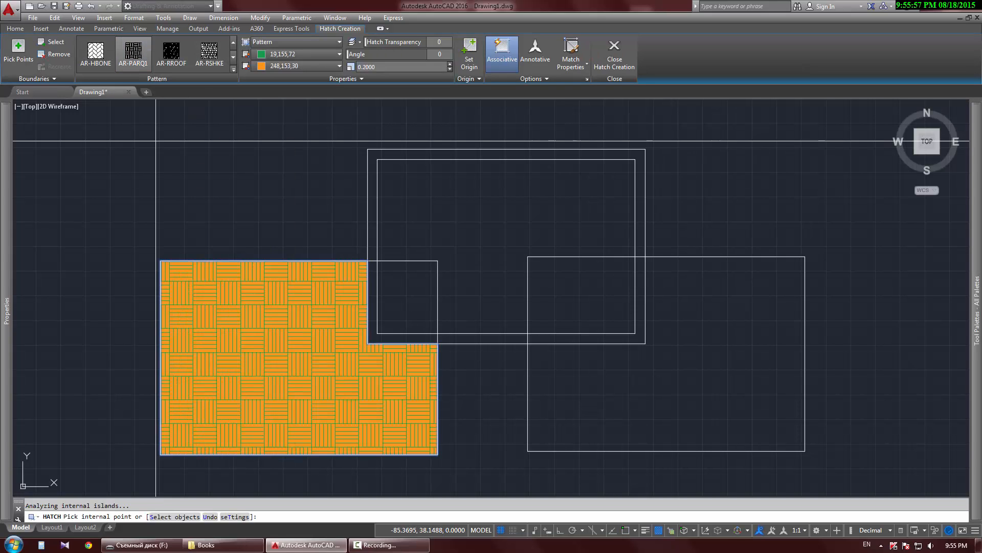
Step: Hatch the overlap of the lower-left rectangle and the inner upper rectangle with the CROSS pattern as a separate hatch
{"action": "key", "text": "Return"}
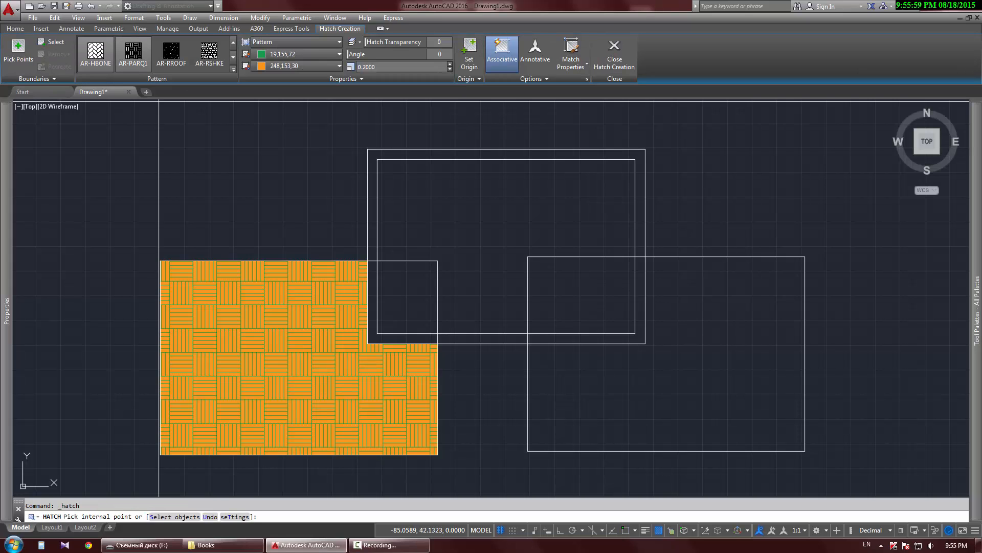
{"action": "left_click", "coordinate": [233, 56]}
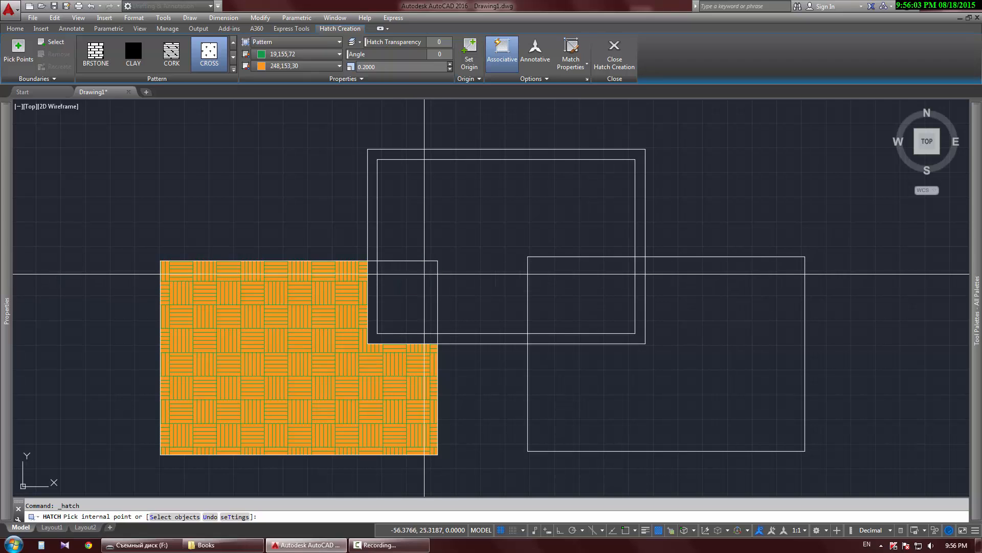
{"action": "left_click", "coordinate": [408, 297]}
{"action": "key", "text": "Escape"}
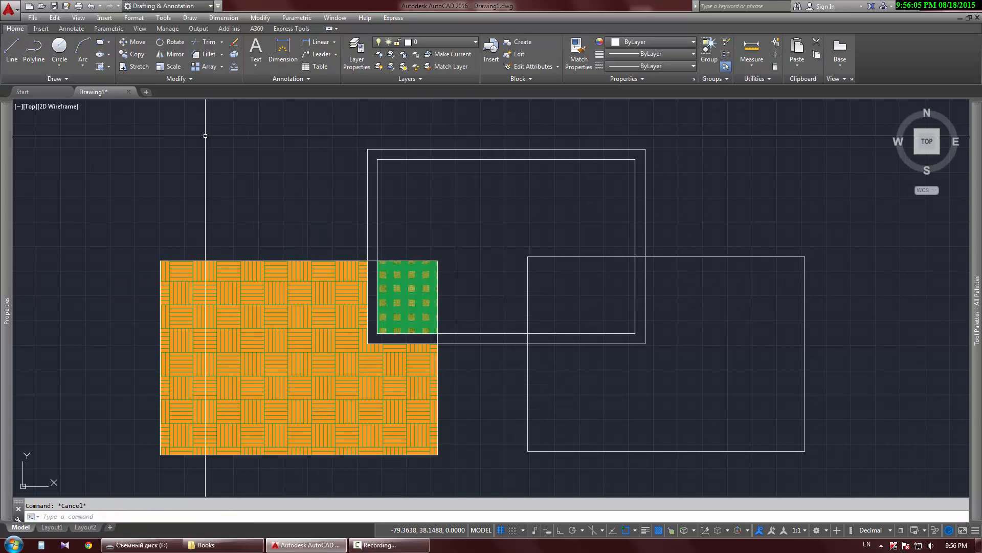
Step: Hatch the overlap of the lower-right rectangle and the inner upper rectangle with the BRSTONE pattern
{"action": "key", "text": "Return"}
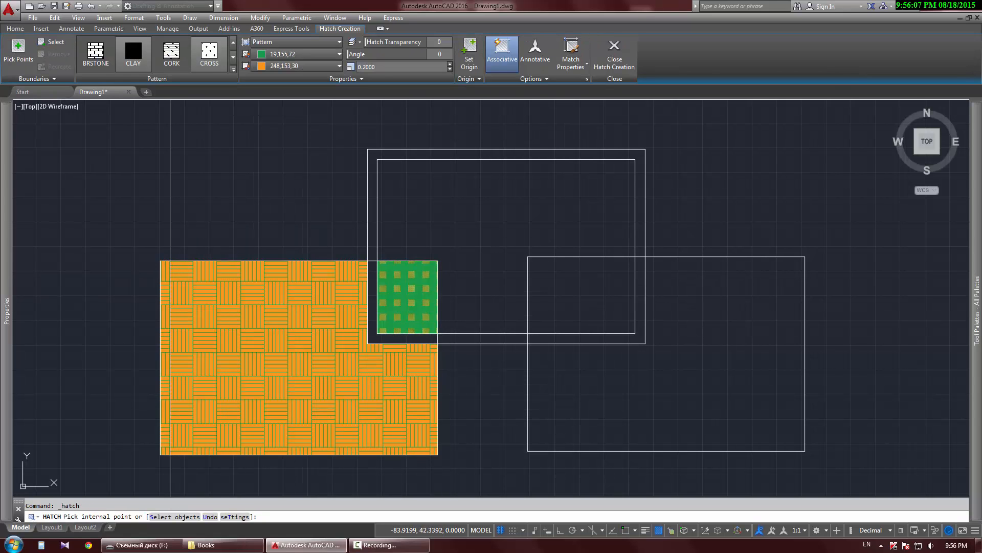
{"action": "left_click", "coordinate": [96, 54]}
{"action": "left_click", "coordinate": [555, 261]}
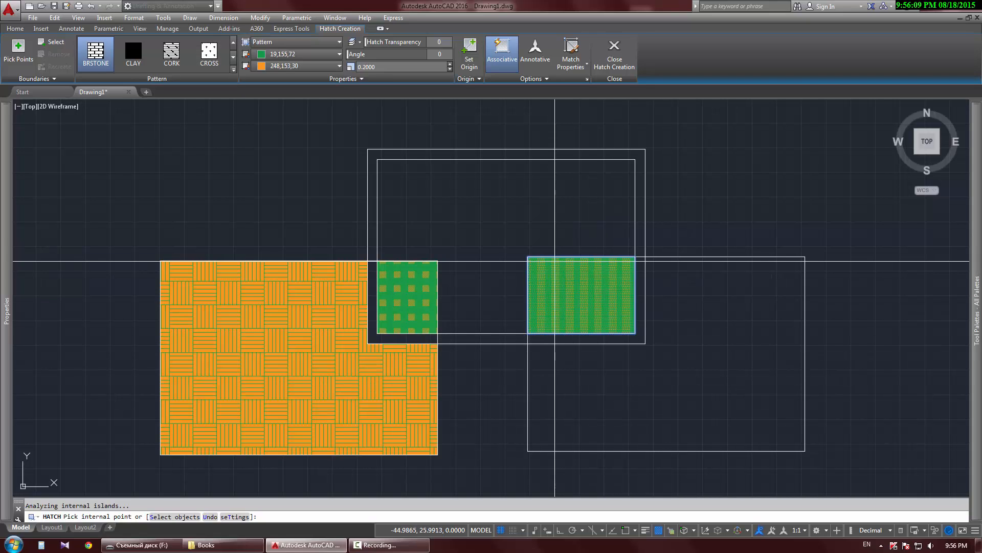
{"action": "key", "text": "Return"}
Step: Set the scale of the CROSS hatch in the left overlap to 1
{"action": "left_click", "coordinate": [406, 263]}
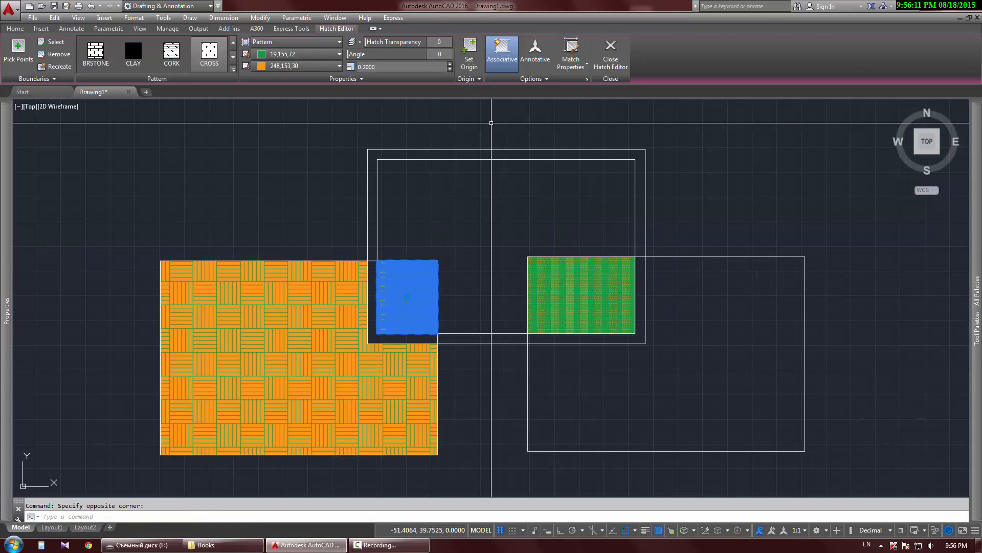
{"action": "left_click", "coordinate": [389, 67]}
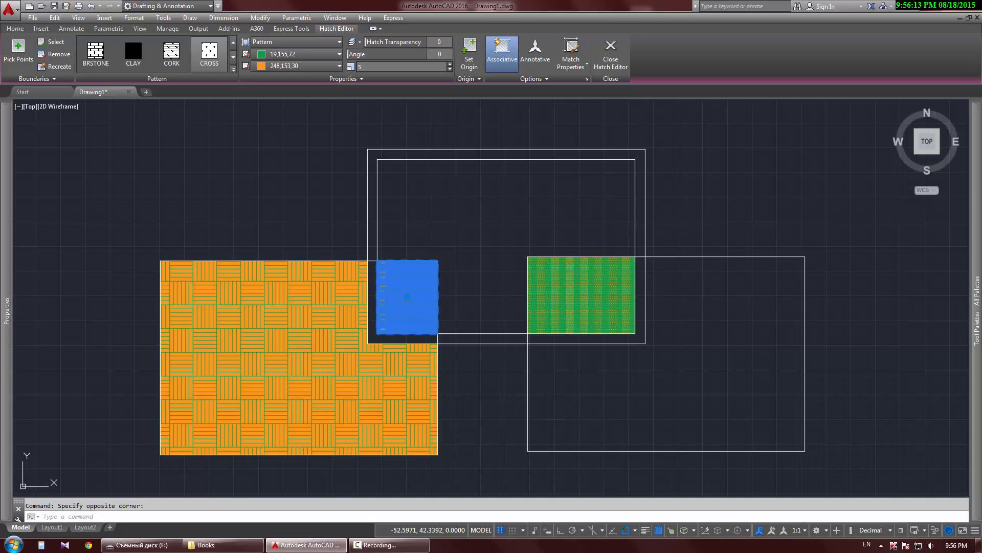
{"action": "key", "text": "Return"}
{"action": "key", "text": "Escape"}
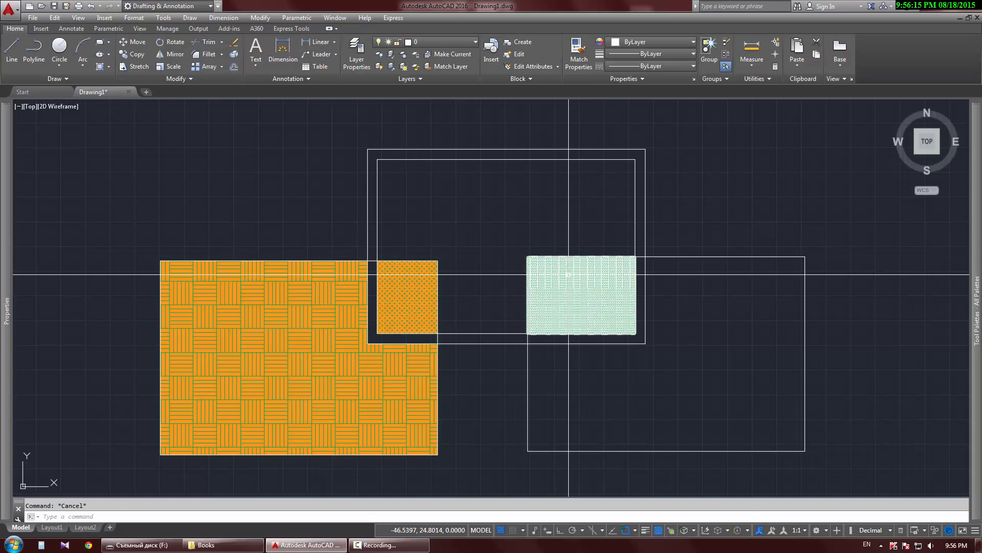
Step: Set the scale of the BRSTONE hatch in the right overlap to 5
{"action": "left_click", "coordinate": [569, 275]}
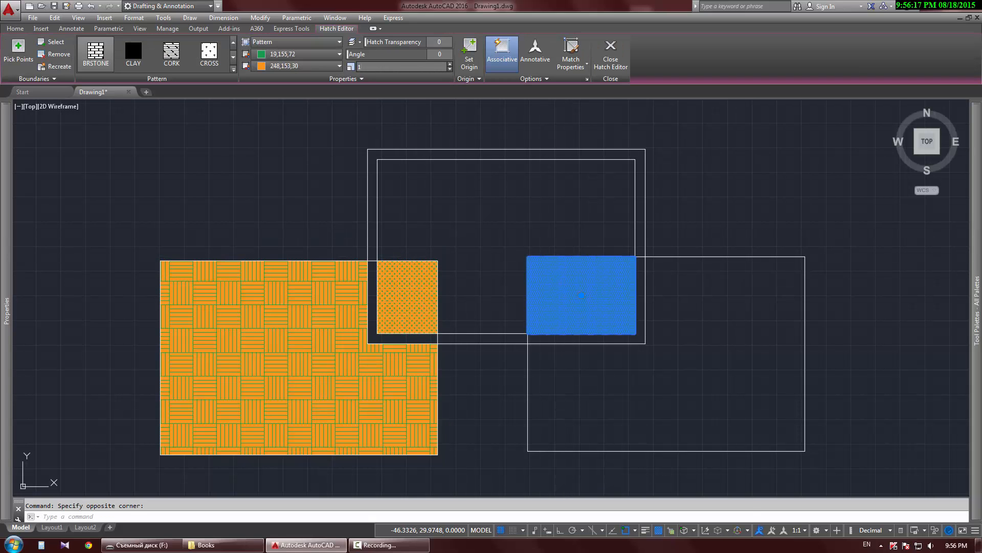
{"action": "key", "text": "Escape"}
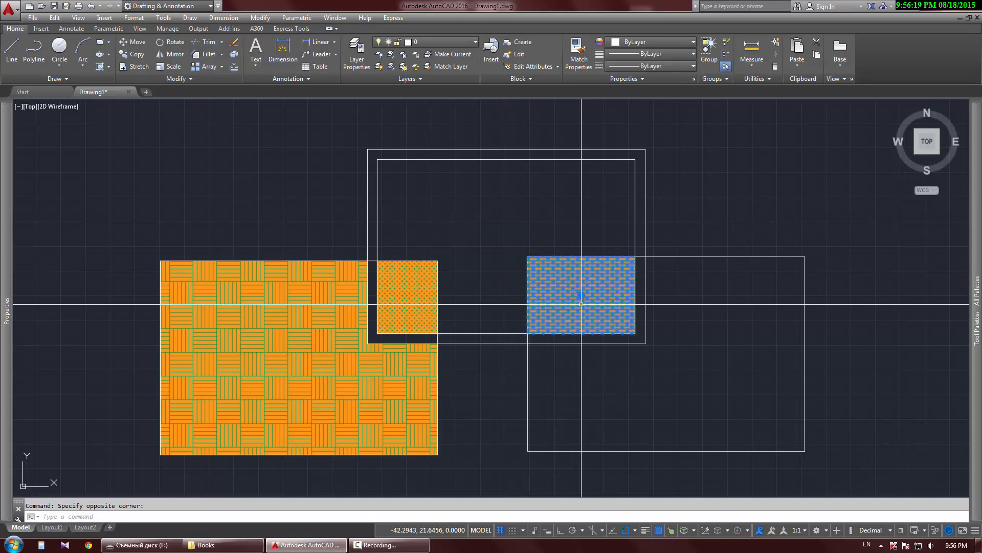
{"action": "key", "text": "Escape"}
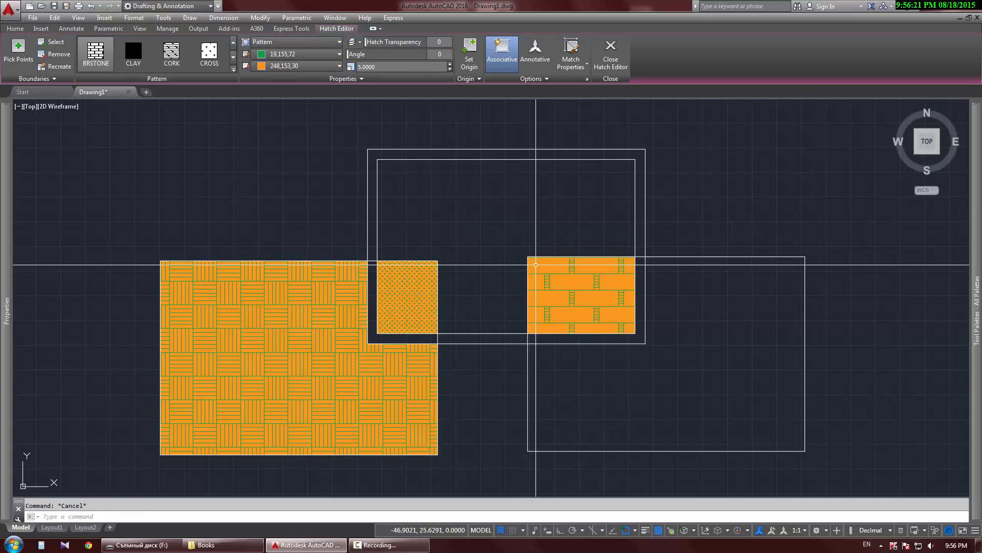
Step: Increase the scale of the CROSS hatch in the left overlap so its crosses are spaced farther apart
{"action": "left_click", "coordinate": [405, 272]}
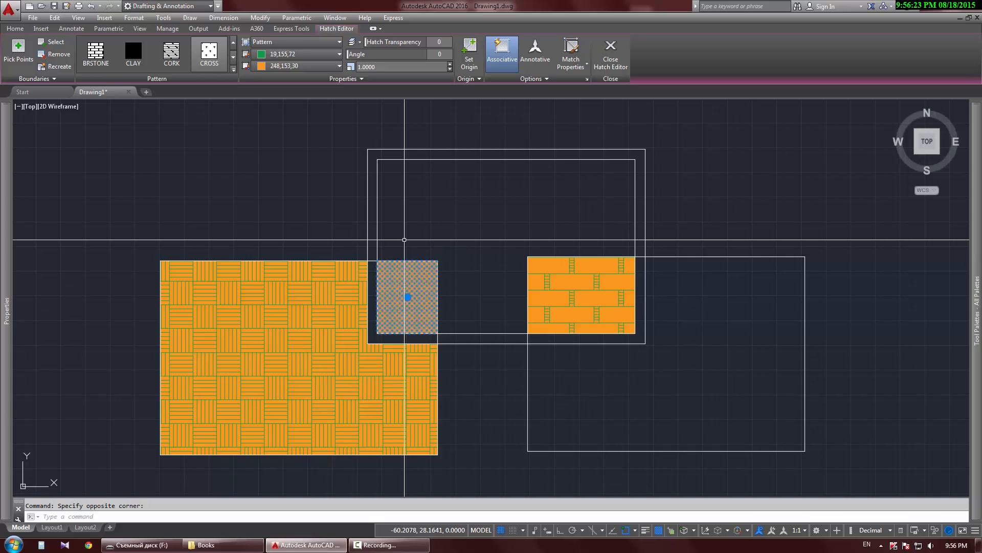
{"action": "key", "text": "Escape"}
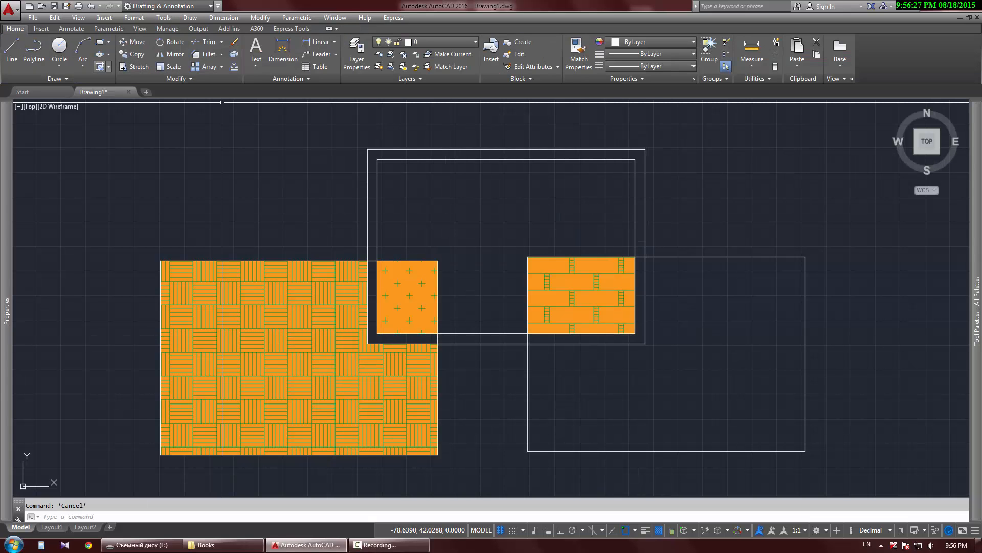
Step: Hatch the rest of the lower-right rectangle outside the upper frame with the ANGLE pattern and set its scale to 5
{"action": "left_click", "coordinate": [100, 66]}
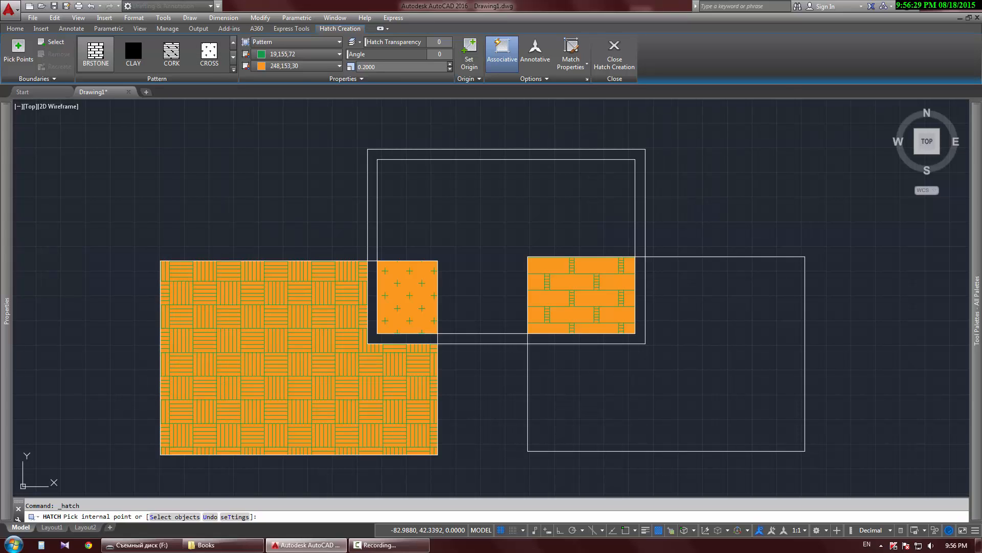
{"action": "left_click", "coordinate": [233, 69]}
{"action": "scroll", "coordinate": [209, 127], "scroll_direction": "up", "scroll_amount": 6}
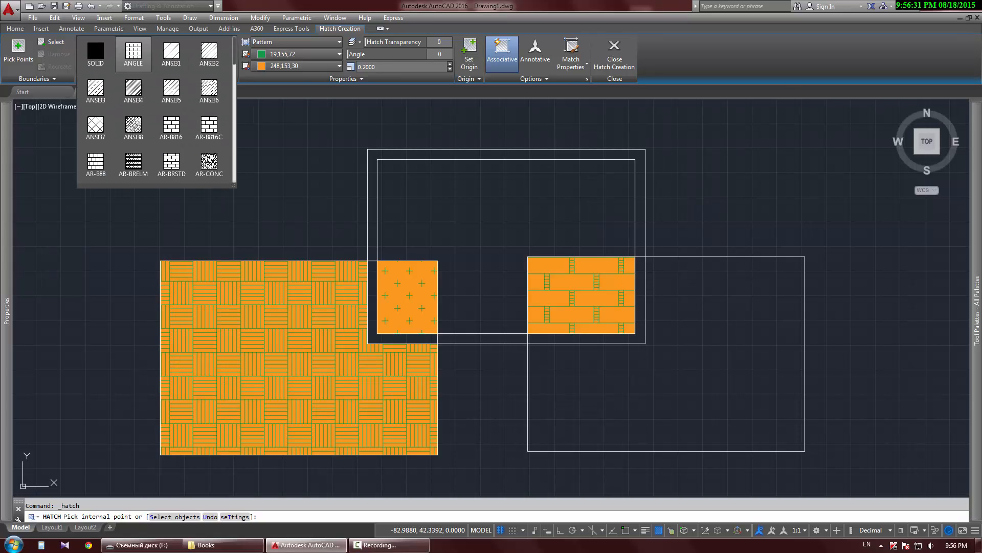
{"action": "left_click", "coordinate": [134, 52]}
{"action": "left_click", "coordinate": [644, 427]}
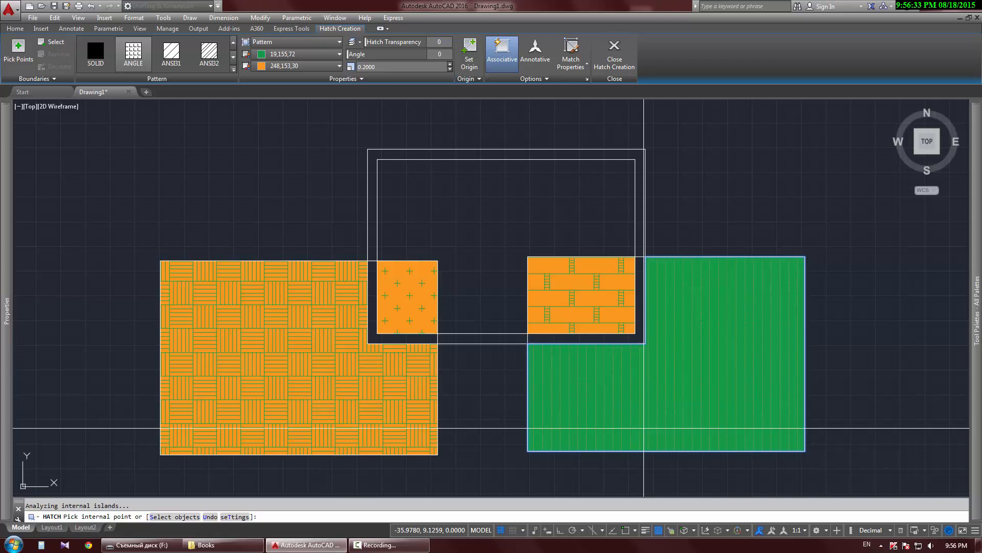
{"action": "key", "text": "Escape"}
{"action": "left_click", "coordinate": [699, 279]}
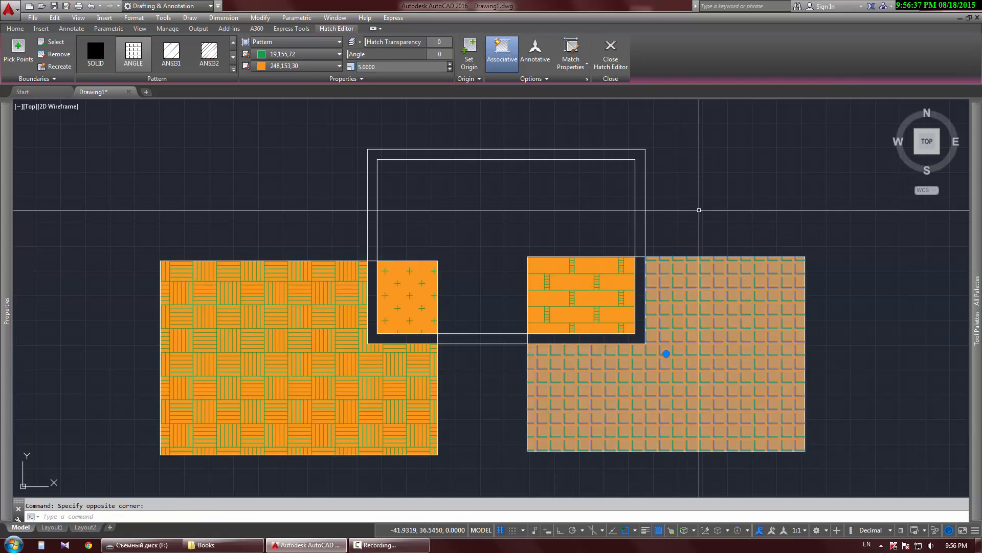
{"action": "key", "text": "Escape"}
Step: Select the hatches of both lower rectangles and both overlaps one by one to check whether they are separate objects
{"action": "middle_click_drag", "start_coordinate": [555, 147], "coordinate": [559, 143]}
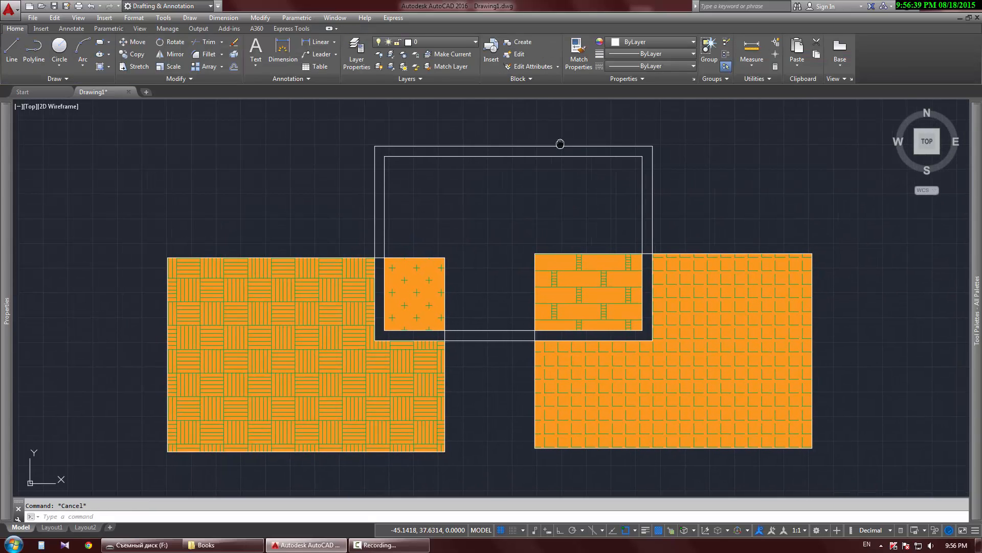
{"action": "left_click", "coordinate": [324, 315]}
{"action": "left_click", "coordinate": [412, 296]}
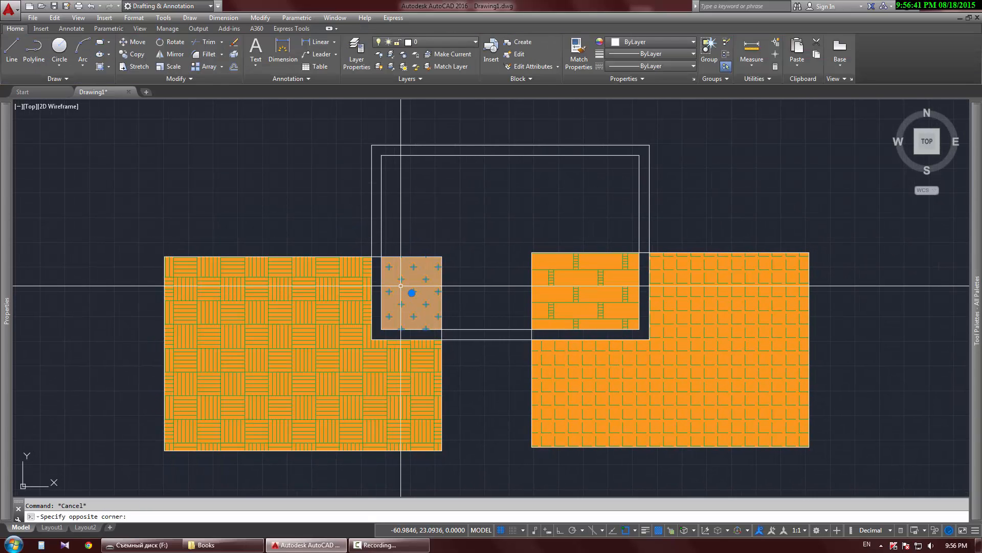
{"action": "left_click", "coordinate": [555, 287]}
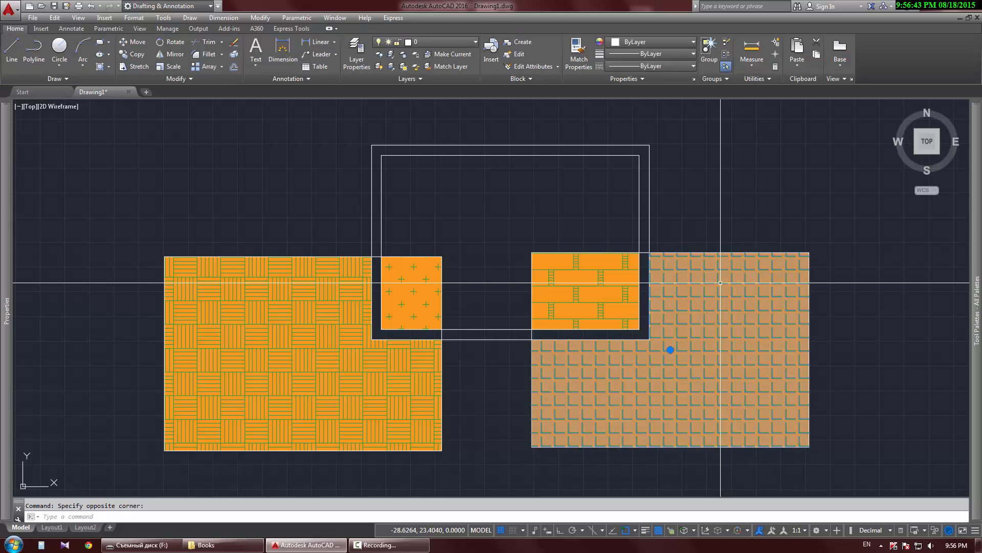
{"action": "left_click", "coordinate": [669, 351]}
{"action": "key", "text": "Escape"}
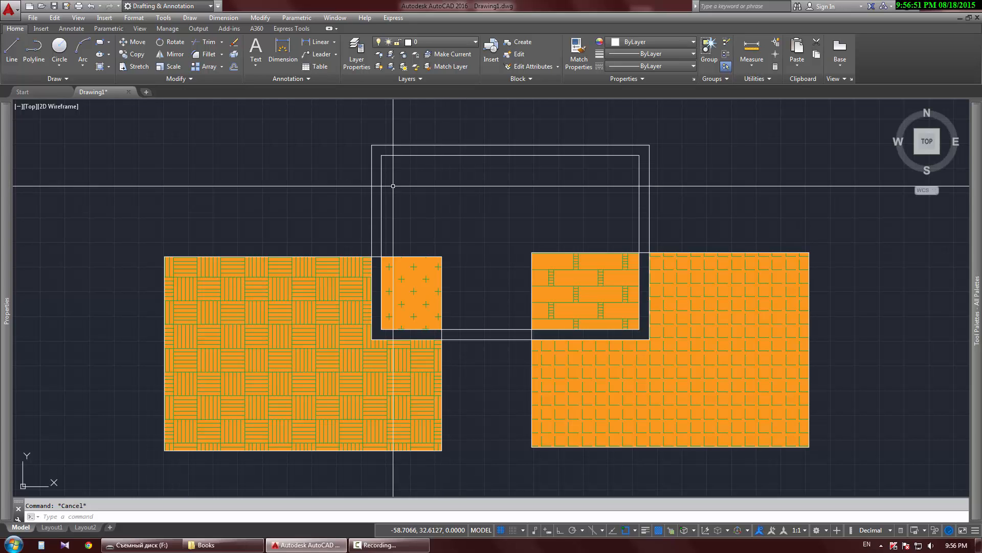
Step: Fill the remaining area of the inner upper rectangle, outside both overlaps, with a SOLID hatch
{"action": "left_click", "coordinate": [100, 66]}
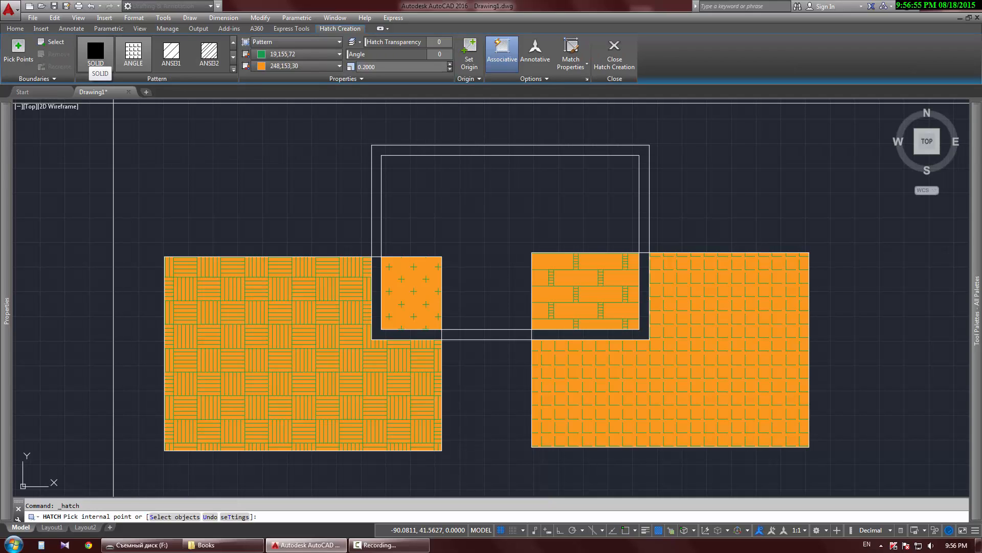
{"action": "left_click", "coordinate": [95, 56]}
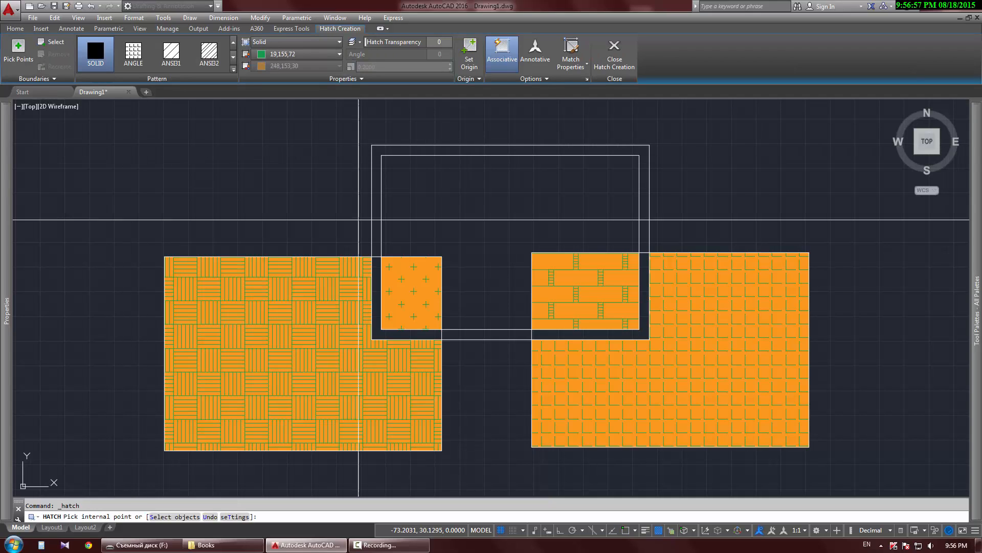
{"action": "left_click", "coordinate": [506, 192]}
{"action": "right_click", "coordinate": [214, 155]}
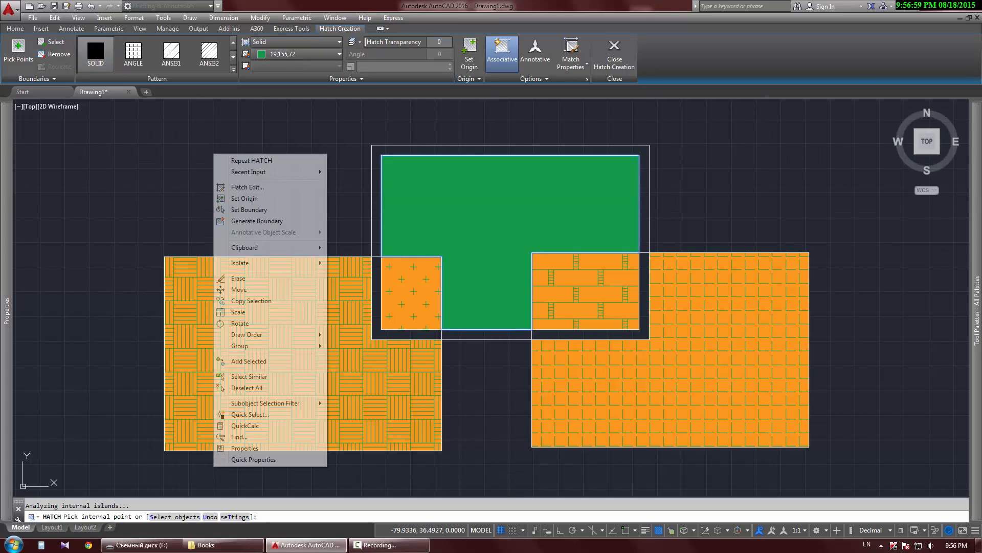
{"action": "key", "text": "Escape"}
{"action": "key", "text": "Escape"}
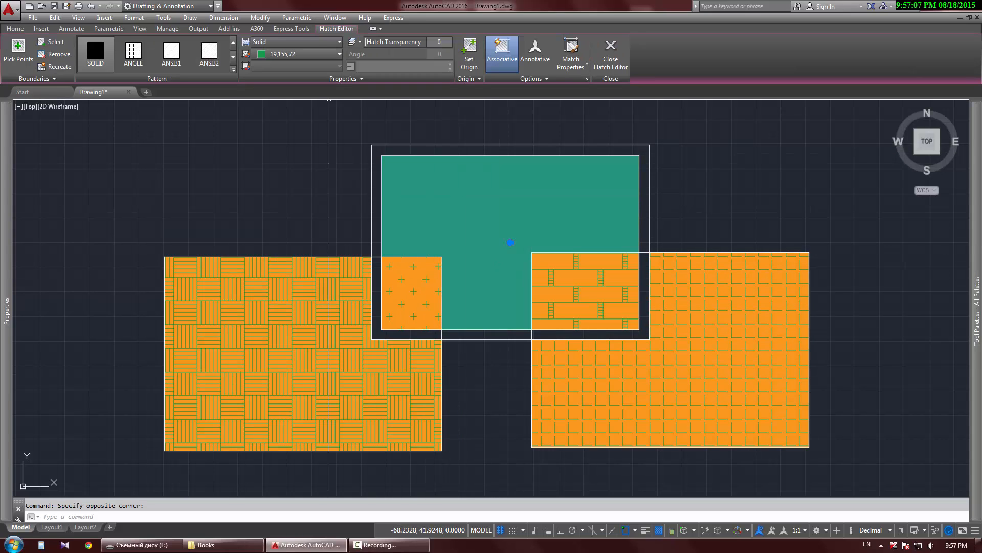
Step: Change the colour of the solid hatch in the inner upper rectangle to 169,83,160
{"action": "left_click", "coordinate": [297, 54]}
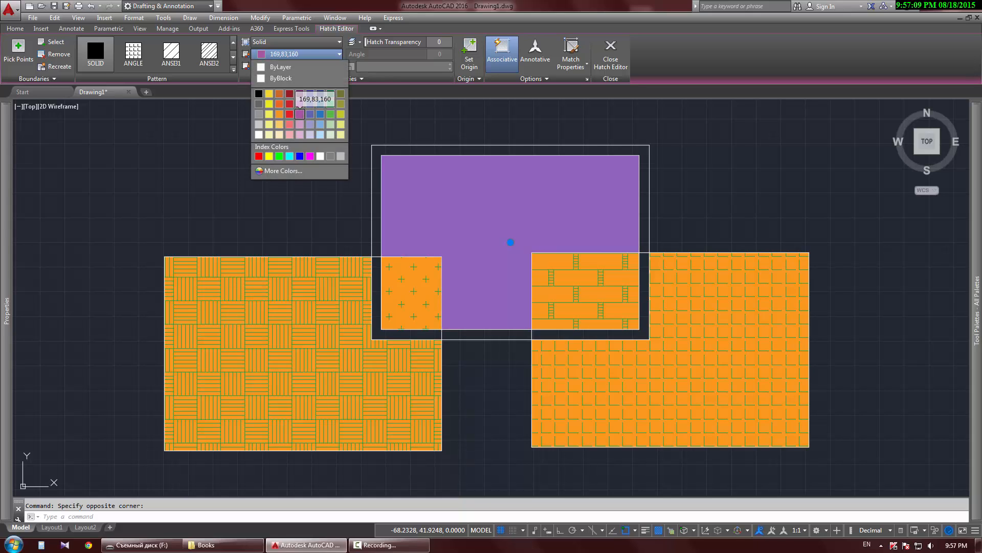
{"action": "left_click", "coordinate": [299, 114]}
{"action": "key", "text": "Escape"}
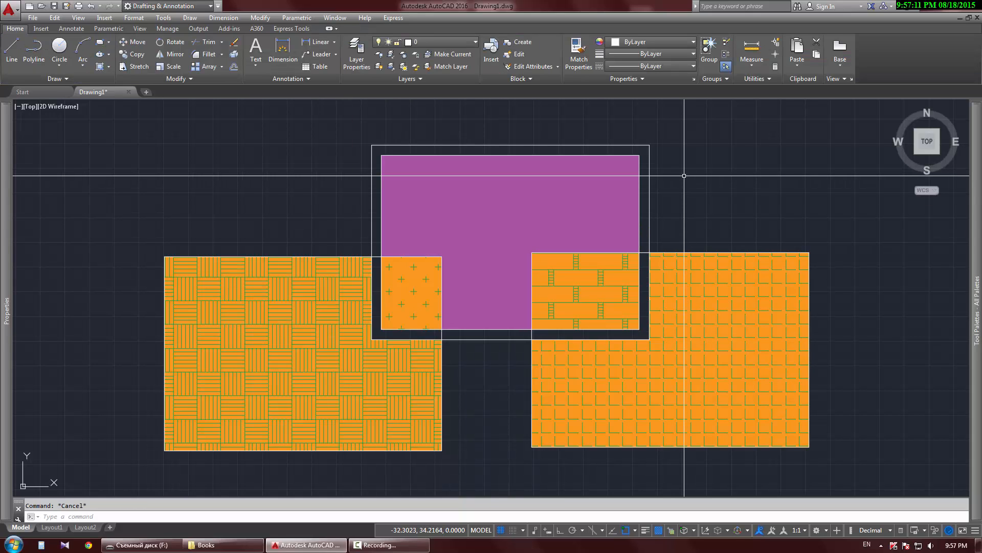